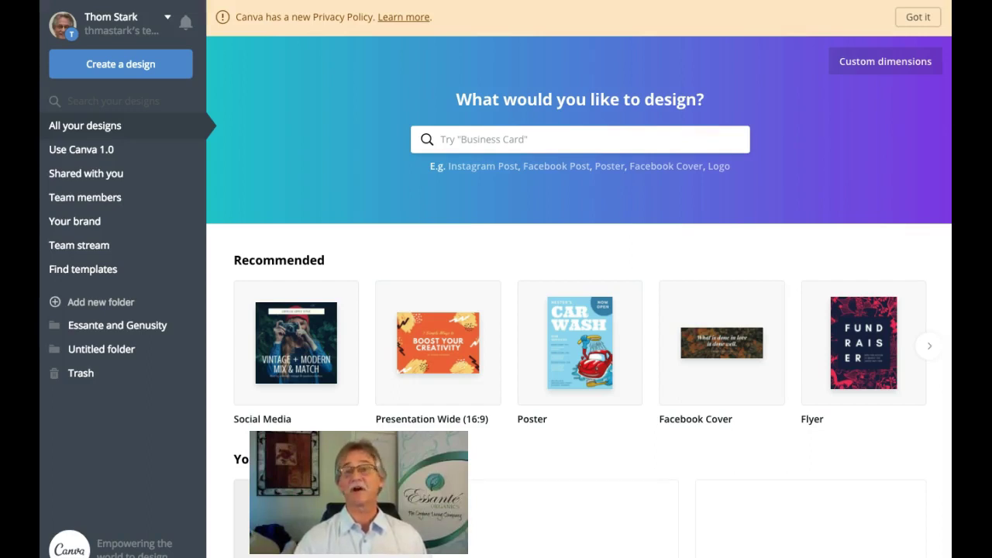
Step: Open a blank US Business Card design from the suggested design types
{"action": "left_click", "coordinate": [128, 65]}
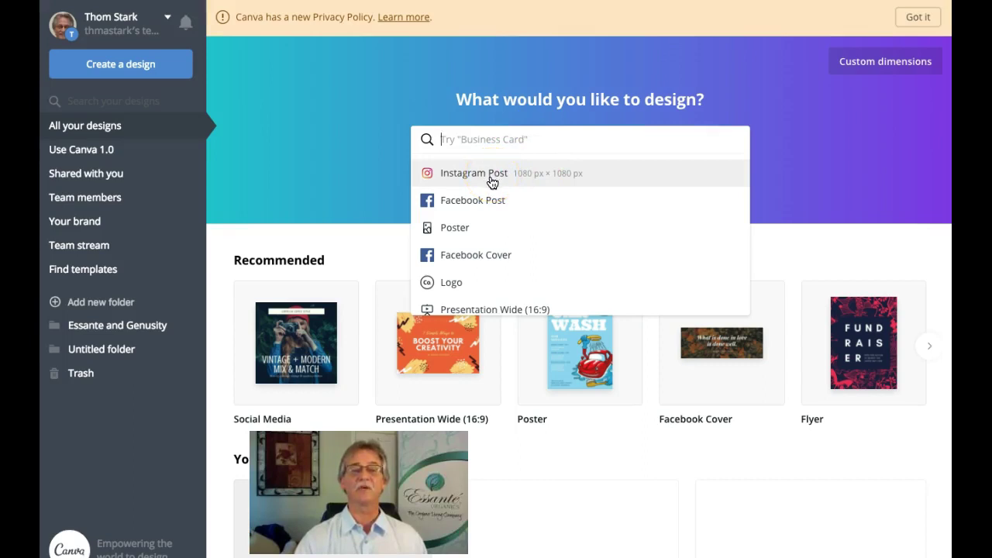
{"action": "left_click", "coordinate": [487, 203]}
{"action": "scroll", "coordinate": [488, 204], "scroll_direction": "down", "scroll_amount": 2}
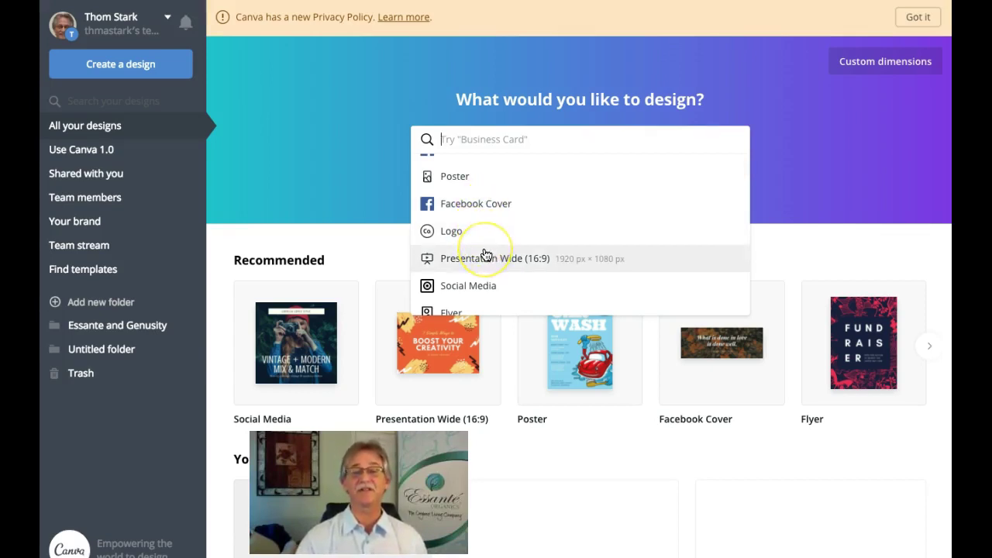
{"action": "scroll", "coordinate": [486, 254], "scroll_direction": "down", "scroll_amount": 1}
{"action": "scroll", "coordinate": [486, 255], "scroll_direction": "down", "scroll_amount": 2}
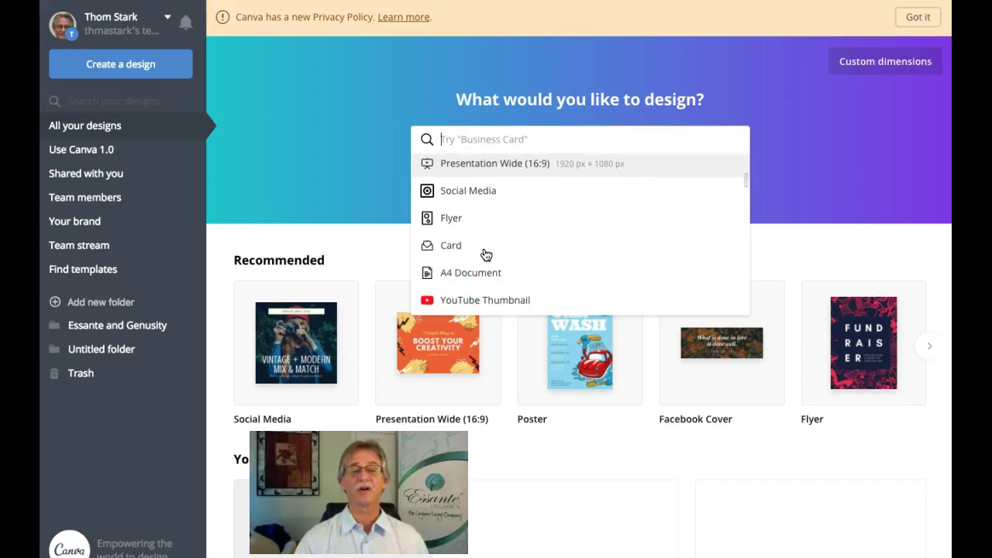
{"action": "scroll", "coordinate": [486, 254], "scroll_direction": "down", "scroll_amount": 3}
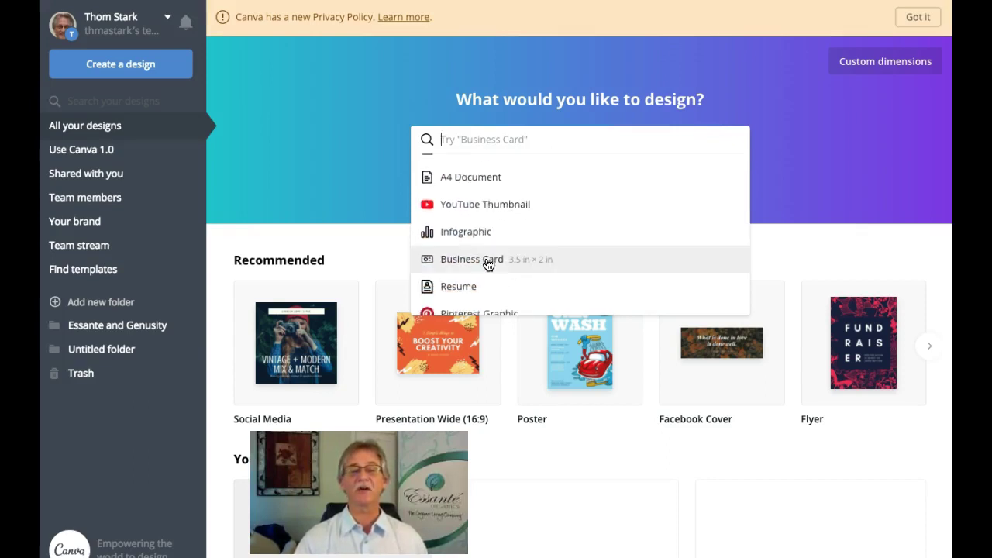
{"action": "left_click", "coordinate": [489, 262]}
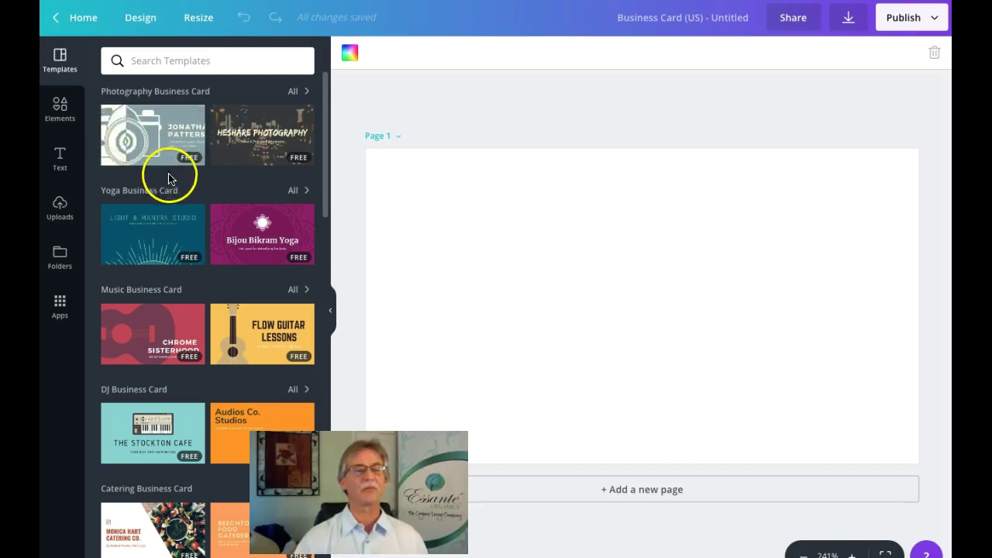
Step: Apply the Avocado Green with Trees landscaping template's front page to the card
{"action": "scroll", "coordinate": [217, 195], "scroll_direction": "down", "scroll_amount": 2}
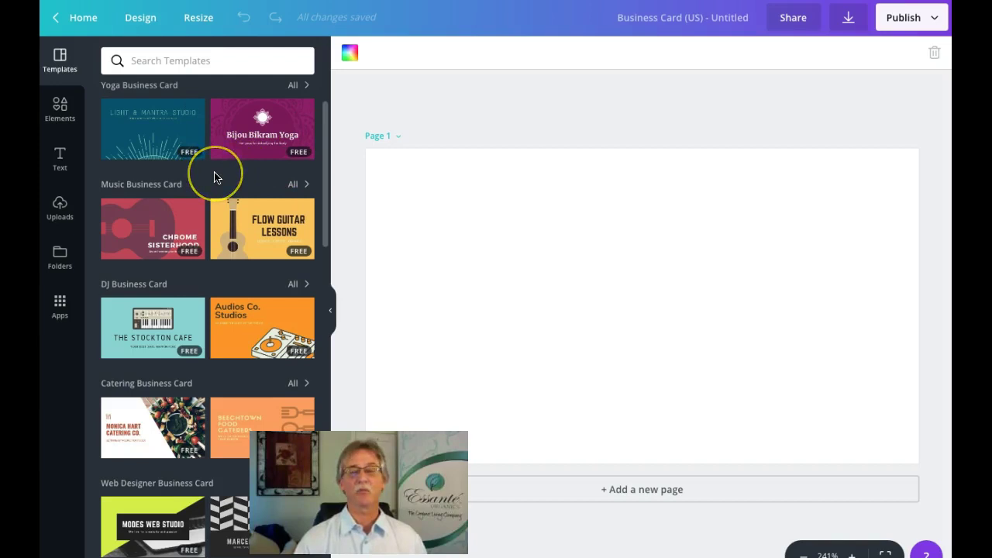
{"action": "scroll", "coordinate": [215, 174], "scroll_direction": "down", "scroll_amount": 2}
{"action": "scroll", "coordinate": [214, 175], "scroll_direction": "down", "scroll_amount": 4}
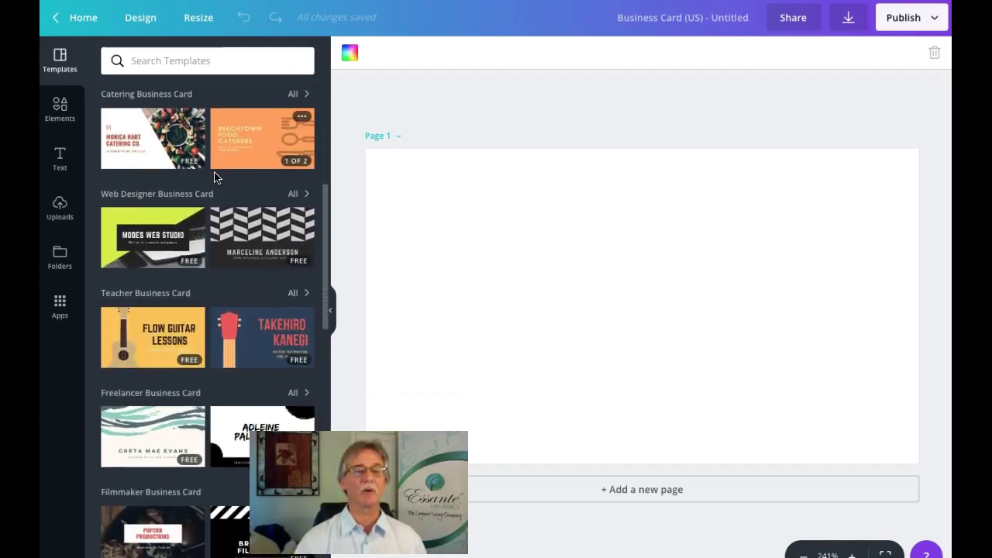
{"action": "scroll", "coordinate": [215, 178], "scroll_direction": "down", "scroll_amount": 4}
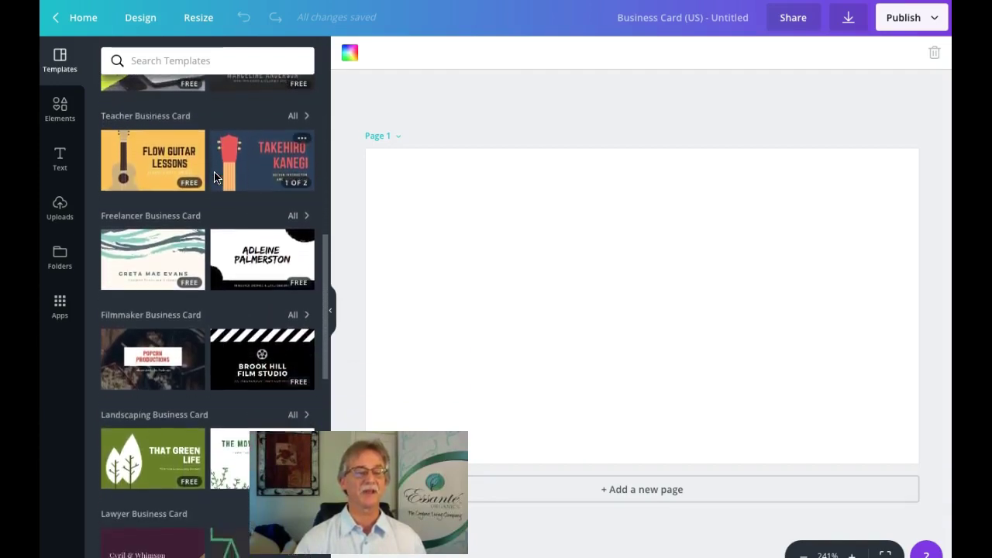
{"action": "left_click", "coordinate": [210, 178]}
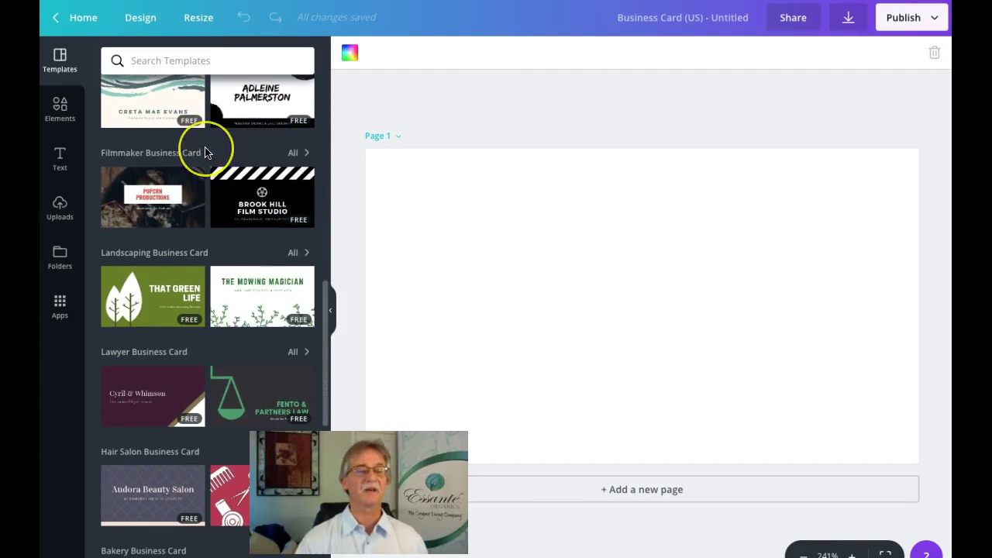
{"action": "scroll", "coordinate": [206, 153], "scroll_direction": "down", "scroll_amount": 1}
{"action": "scroll", "coordinate": [205, 152], "scroll_direction": "down", "scroll_amount": 1}
{"action": "left_click", "coordinate": [150, 189]}
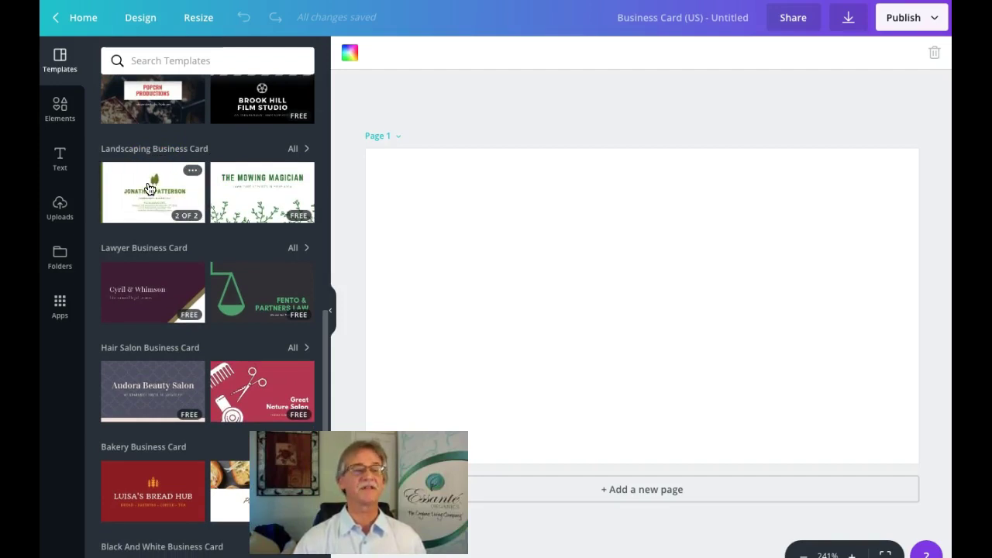
{"action": "left_click", "coordinate": [150, 189]}
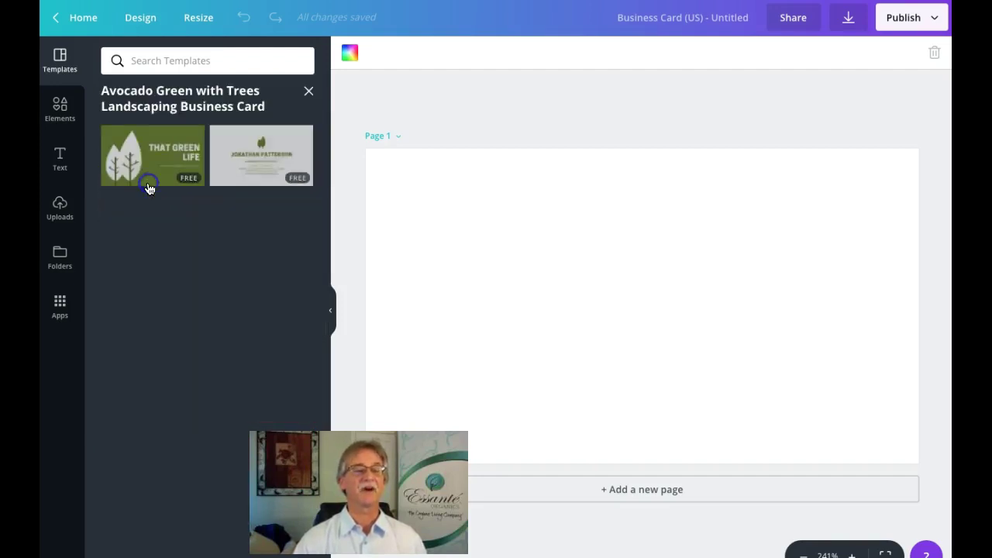
{"action": "left_click", "coordinate": [153, 172]}
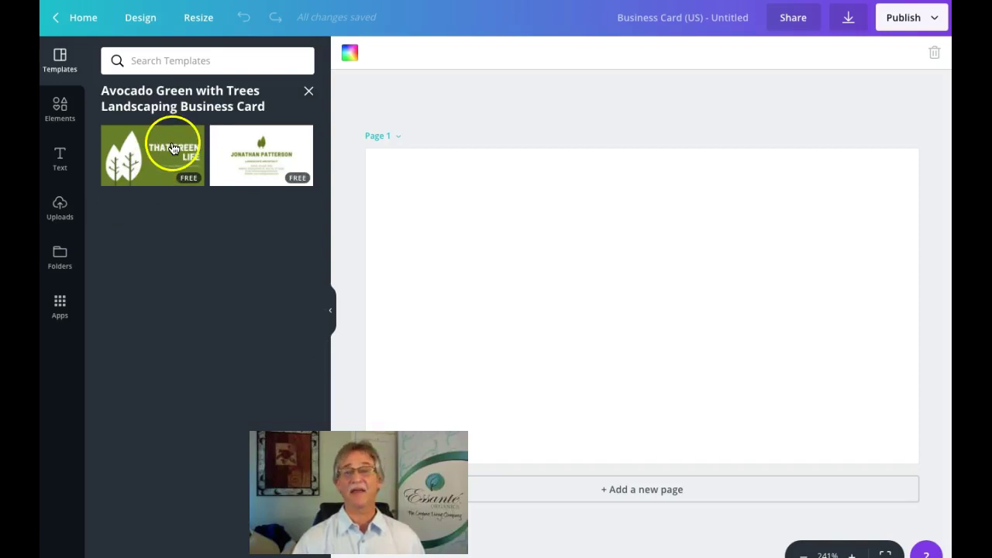
{"action": "left_click", "coordinate": [165, 156]}
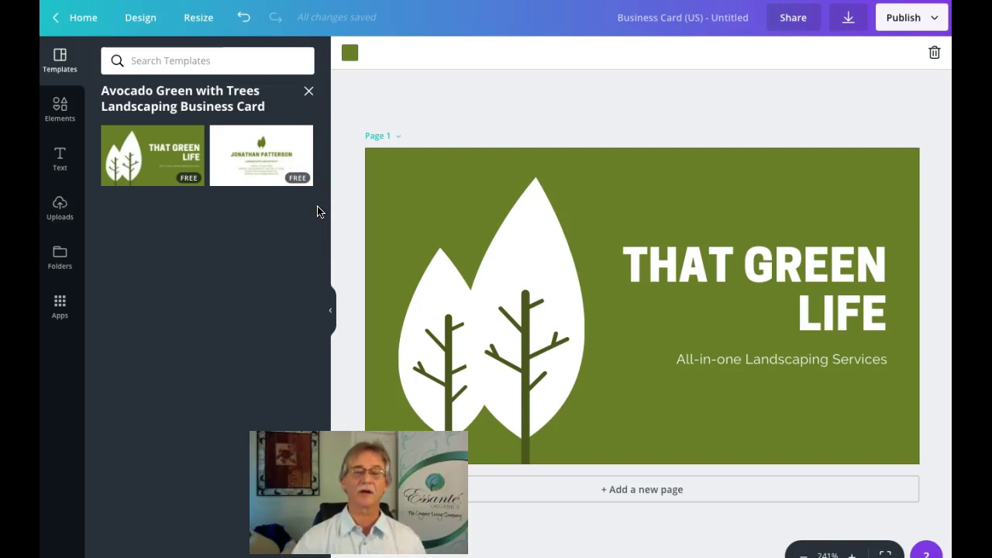
Step: Set the card background to the custom mint green #65d6a6
{"action": "left_click", "coordinate": [597, 191]}
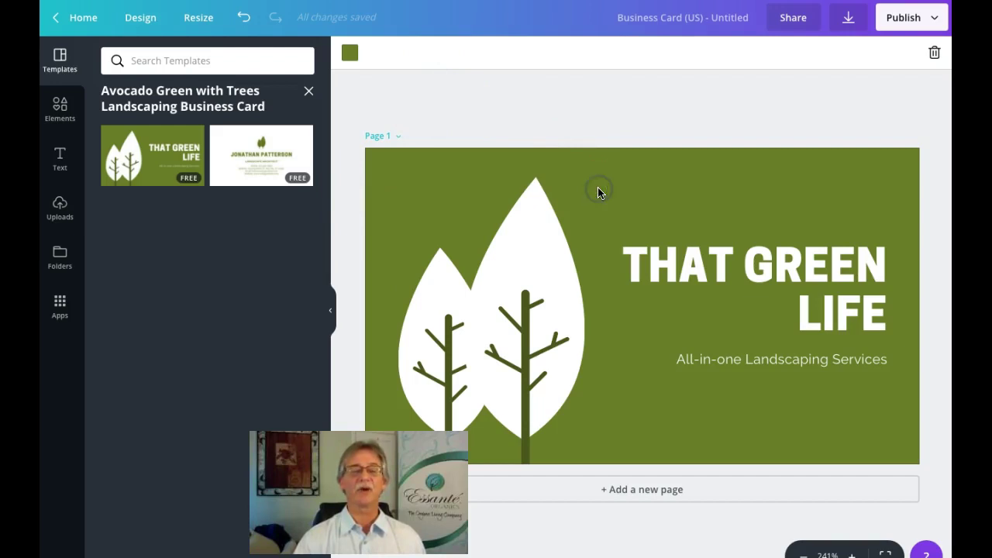
{"action": "left_click", "coordinate": [350, 56]}
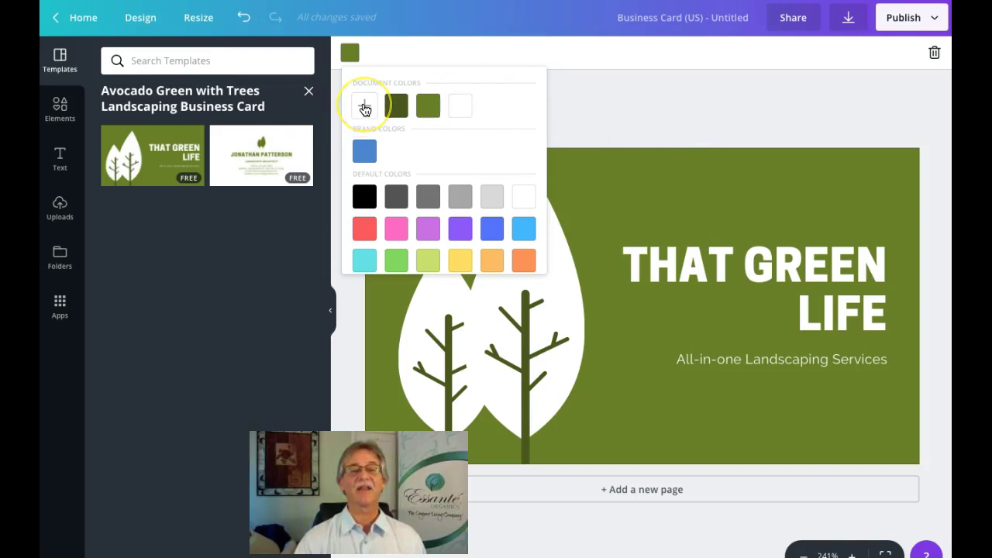
{"action": "left_click", "coordinate": [364, 108]}
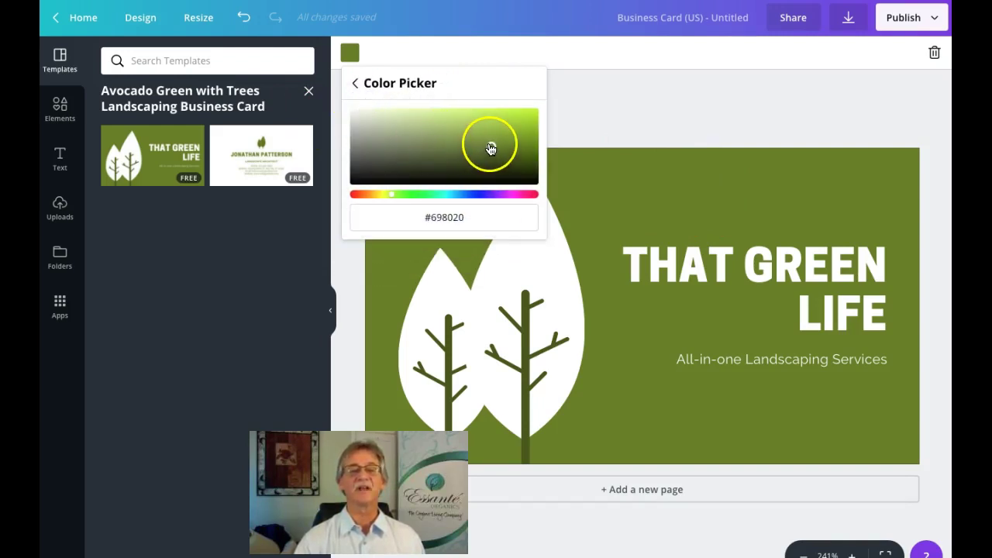
{"action": "left_click_drag", "start_coordinate": [491, 148], "coordinate": [450, 120]}
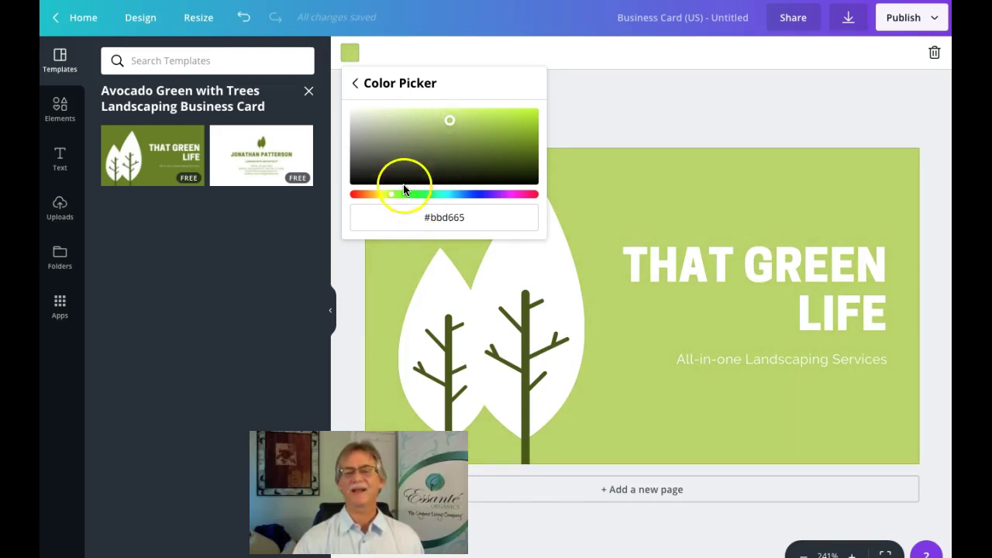
{"action": "left_click_drag", "start_coordinate": [391, 194], "coordinate": [432, 197]}
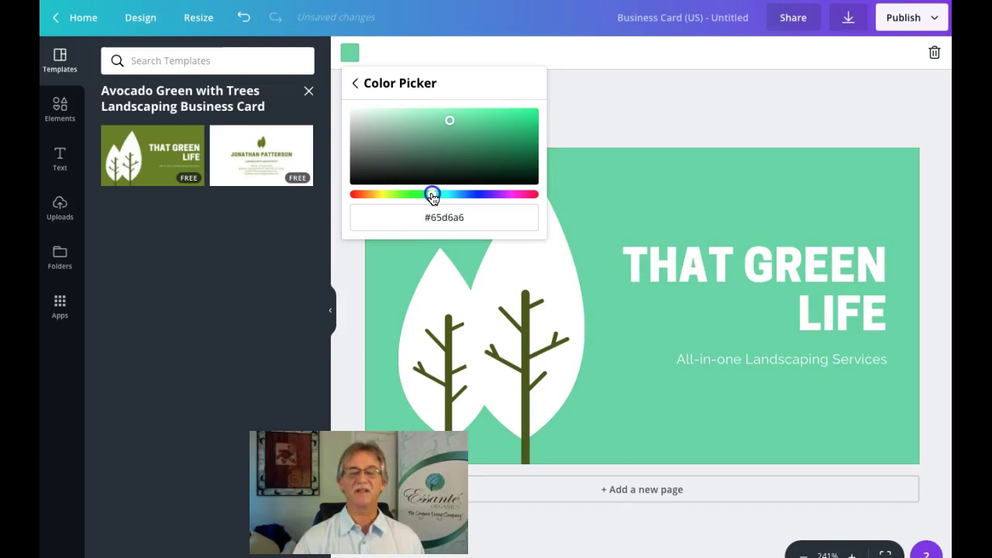
{"action": "left_click", "coordinate": [754, 187]}
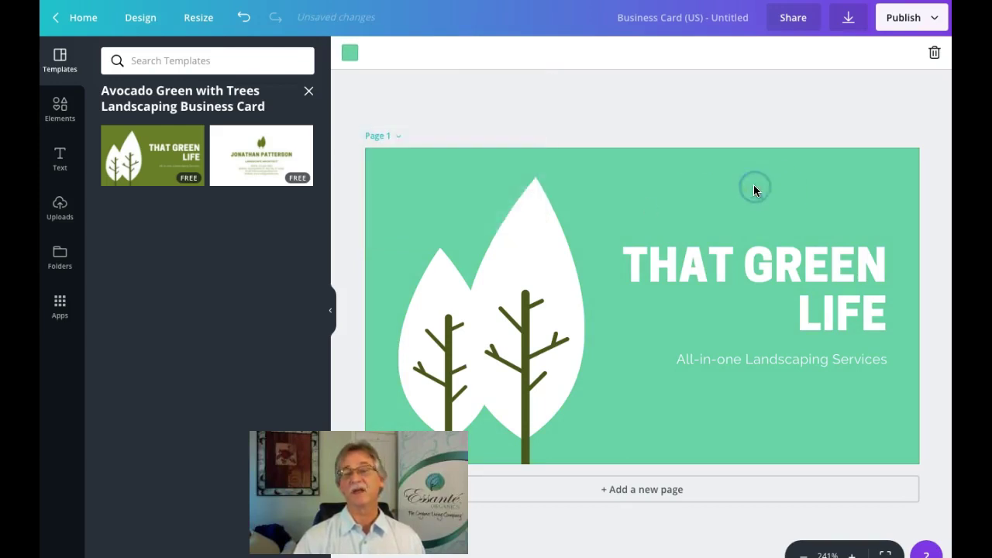
{"action": "left_click", "coordinate": [669, 163]}
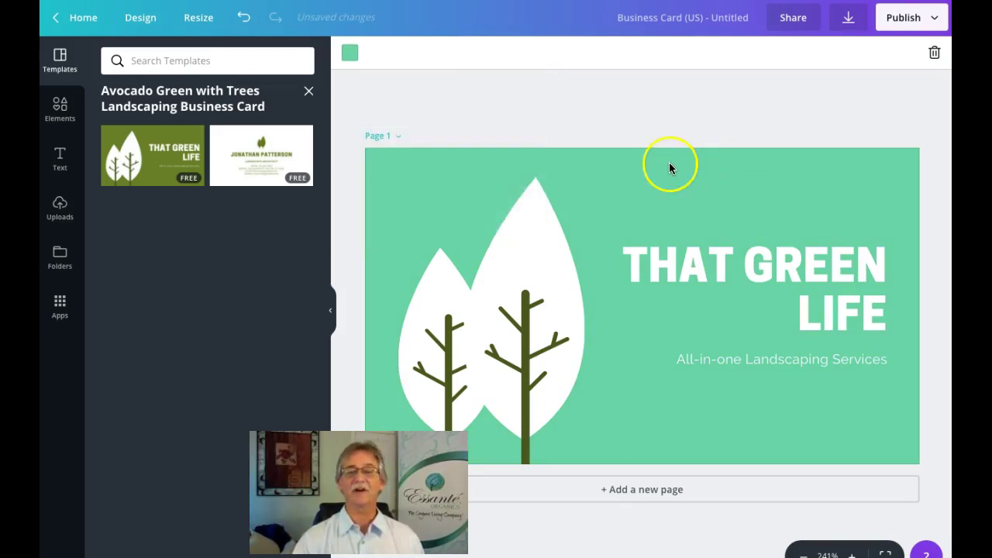
{"action": "left_click", "coordinate": [653, 195]}
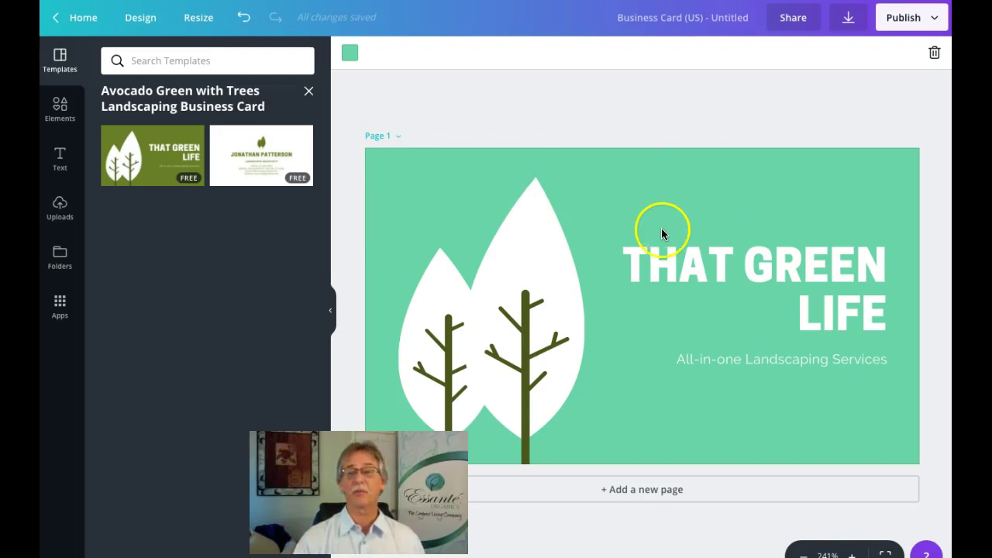
Step: Select the THAT GREEN LIFE heading and browse its font and font-size lists
{"action": "left_click", "coordinate": [793, 270]}
{"action": "left_click", "coordinate": [805, 283]}
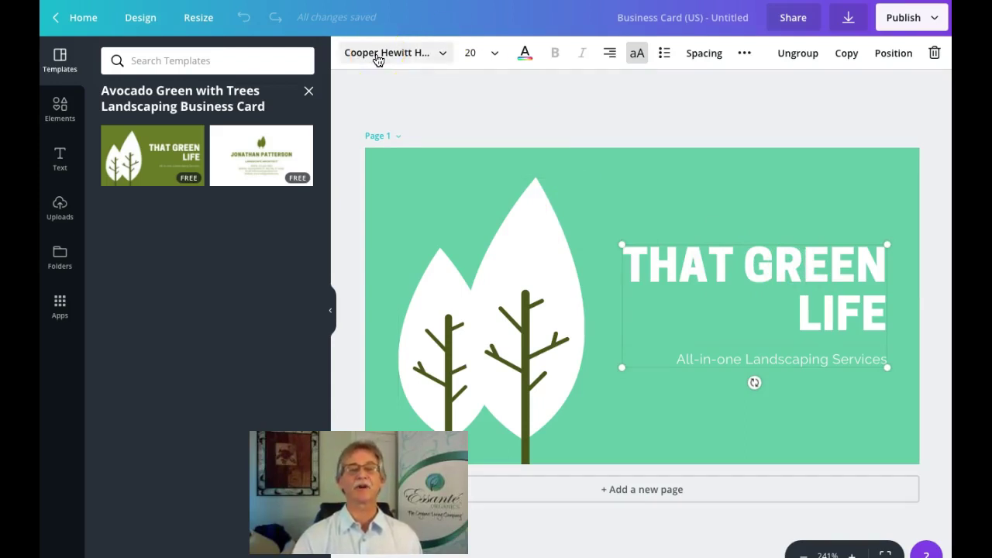
{"action": "left_click", "coordinate": [400, 54]}
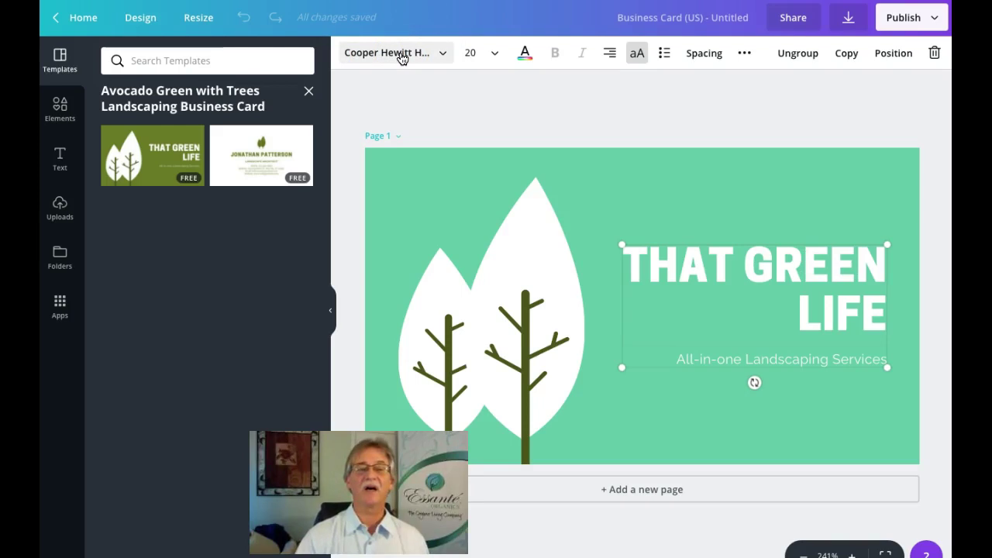
{"action": "left_click", "coordinate": [440, 53]}
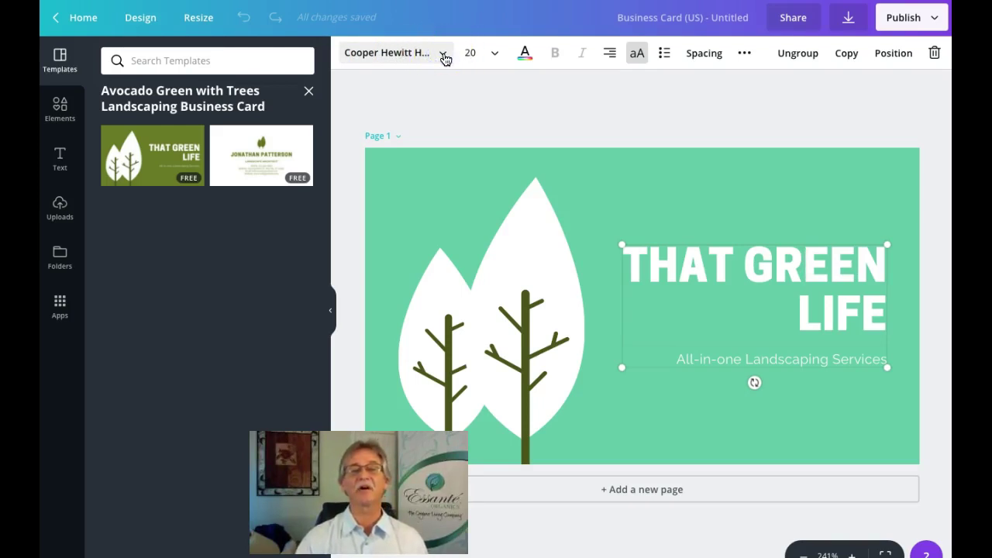
{"action": "left_click", "coordinate": [443, 54]}
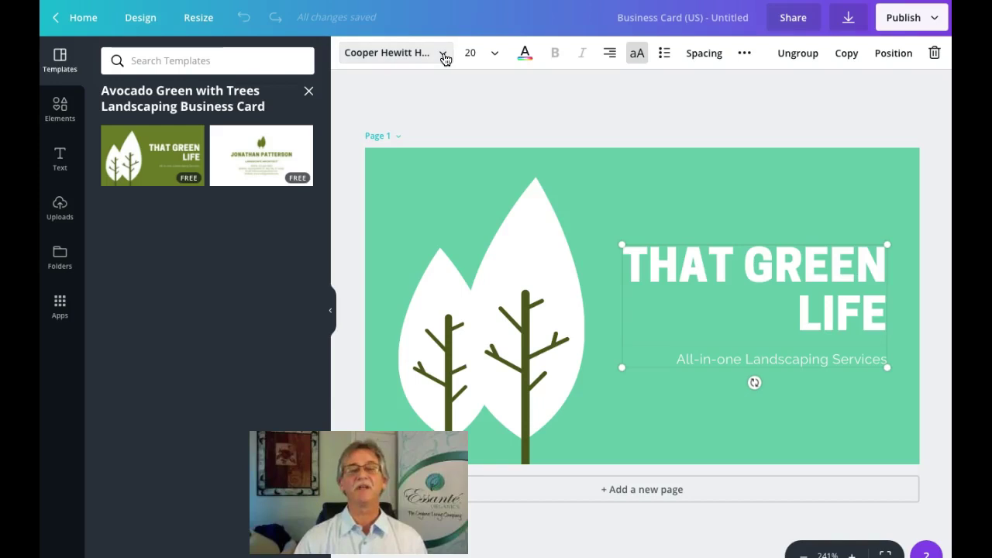
{"action": "left_click", "coordinate": [443, 53]}
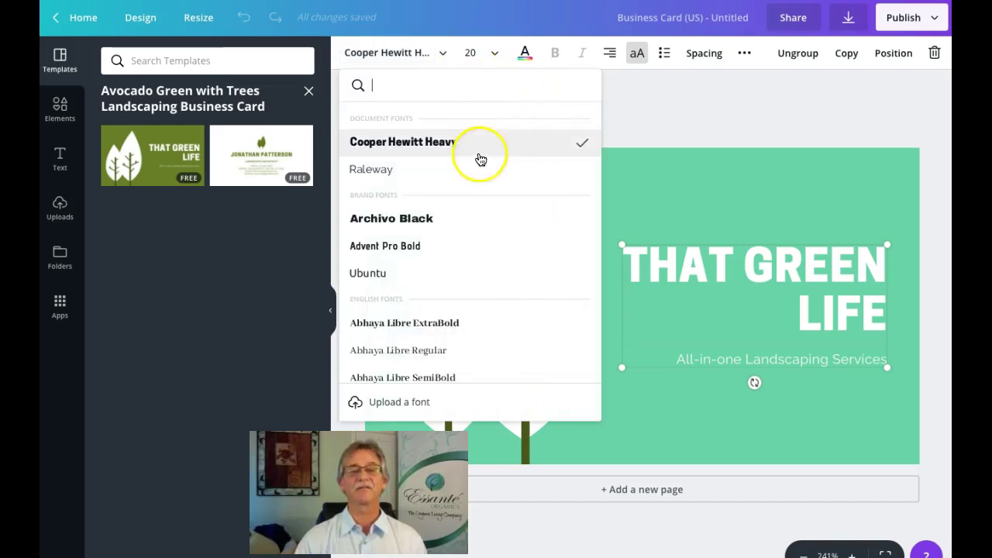
{"action": "scroll", "coordinate": [448, 234], "scroll_direction": "down", "scroll_amount": 1}
{"action": "scroll", "coordinate": [448, 234], "scroll_direction": "down", "scroll_amount": 7}
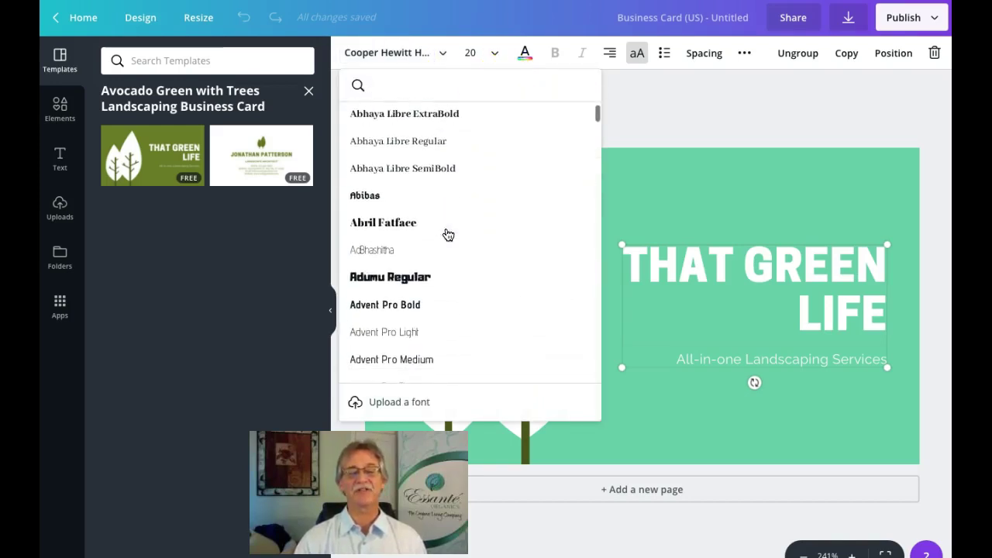
{"action": "scroll", "coordinate": [448, 234], "scroll_direction": "up", "scroll_amount": 8}
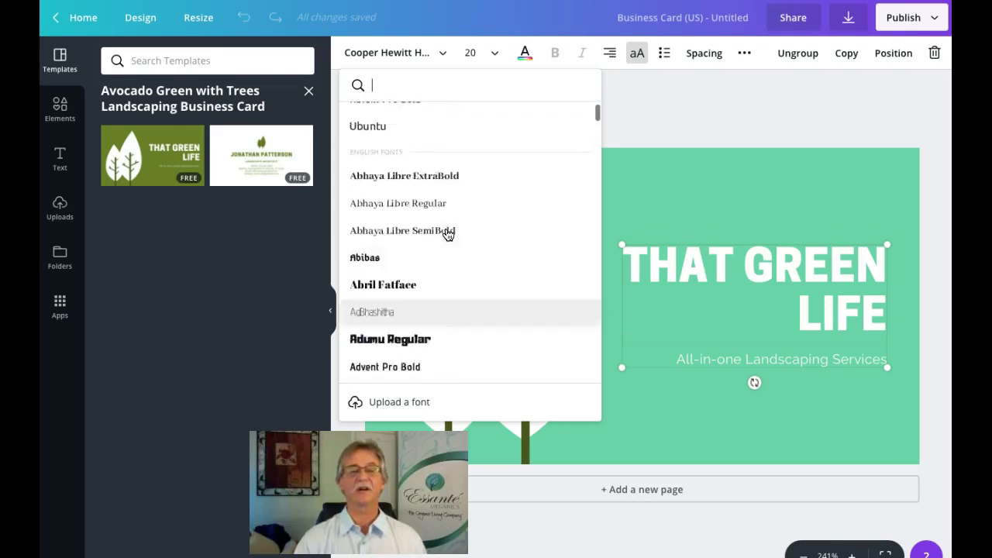
{"action": "scroll", "coordinate": [448, 235], "scroll_direction": "up", "scroll_amount": 1}
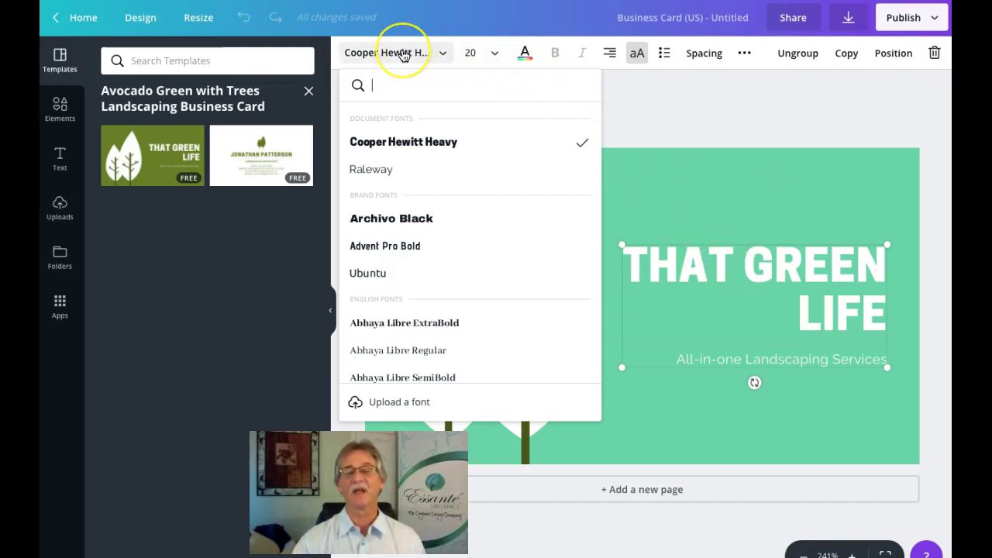
{"action": "left_click", "coordinate": [497, 52]}
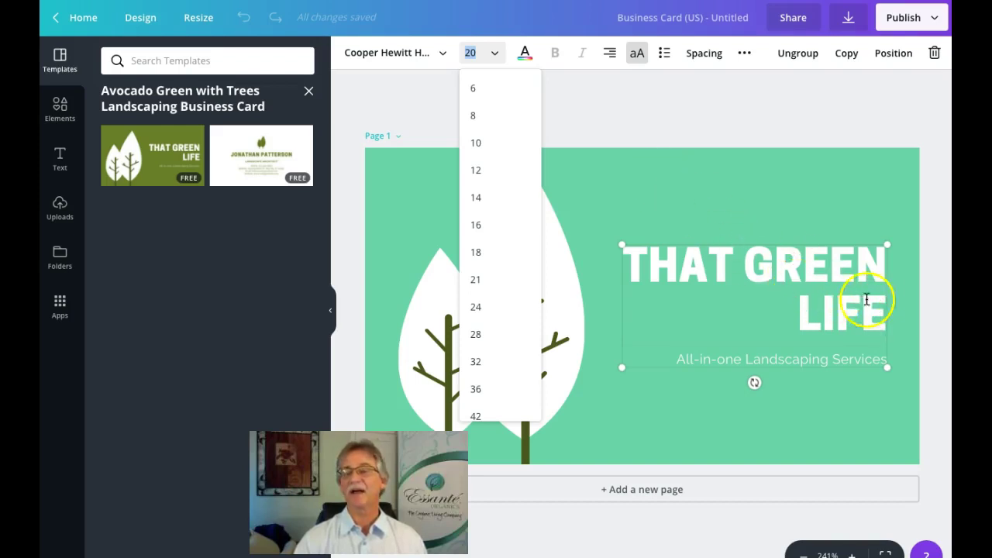
Step: Retype the heading as 'HEALTH AND MARKETING' / 'SOLUTIONS' and centre-align it
{"action": "left_click_drag", "start_coordinate": [886, 303], "coordinate": [625, 246]}
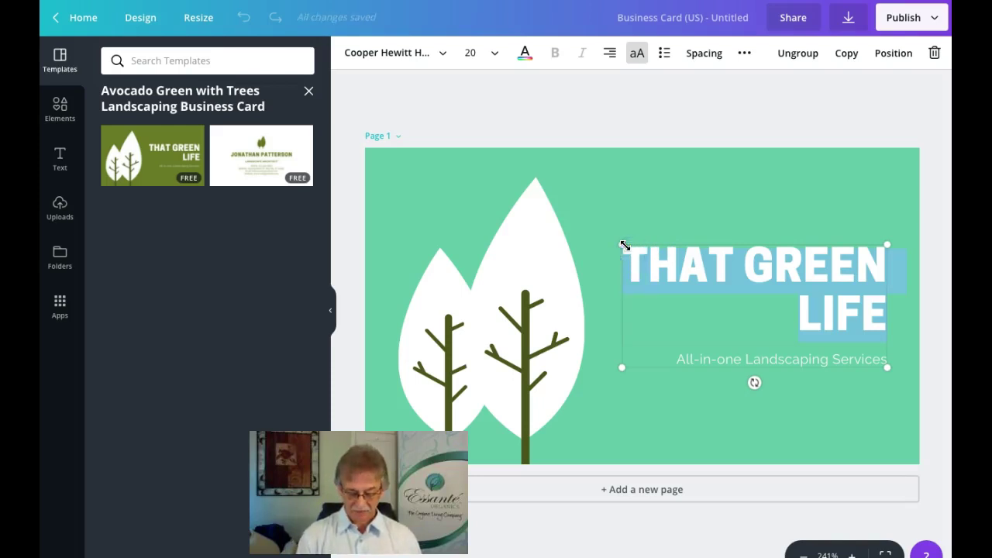
{"action": "type", "text": "HEALTH"}
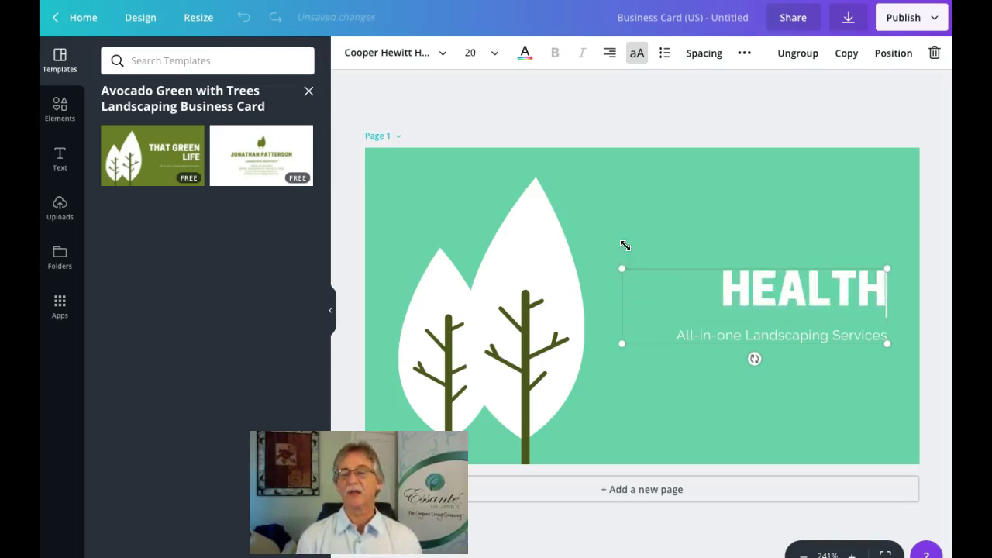
{"action": "type", "text": " AND WELLNESS"}
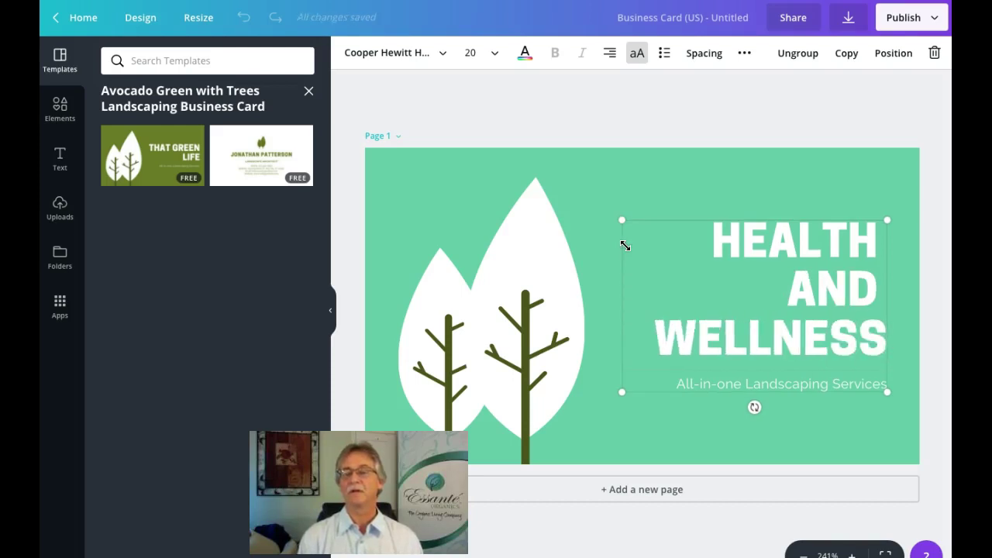
{"action": "type", "text": "M"}
{"action": "key", "text": "BackSpace"}
{"action": "key", "text": "BackSpace"}
{"action": "key", "text": "BackSpace"}
{"action": "key", "text": "BackSpace"}
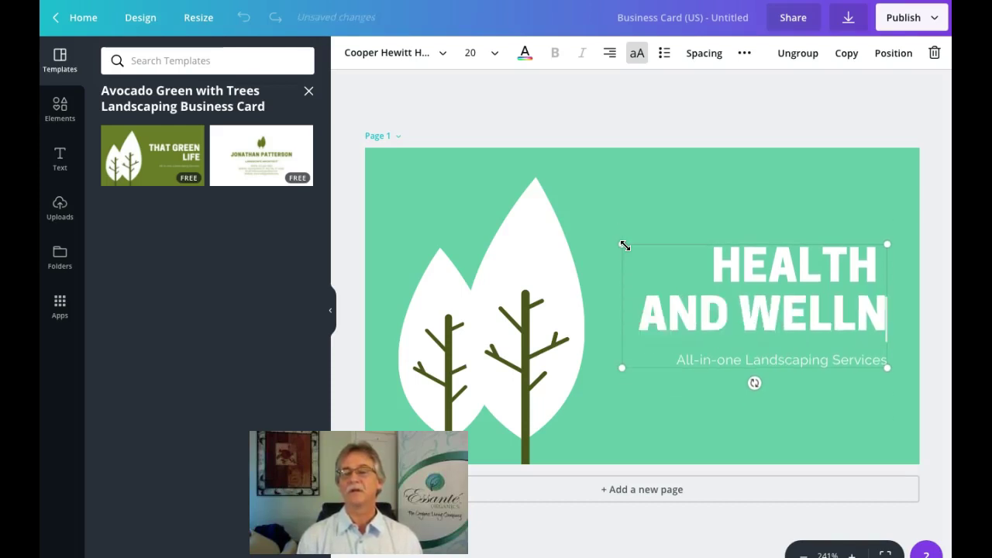
{"action": "key", "text": "BackSpace"}
{"action": "key", "text": "BackSpace"}
{"action": "key", "text": "BackSpace"}
{"action": "key", "text": "BackSpace"}
{"action": "key", "text": "BackSpace"}
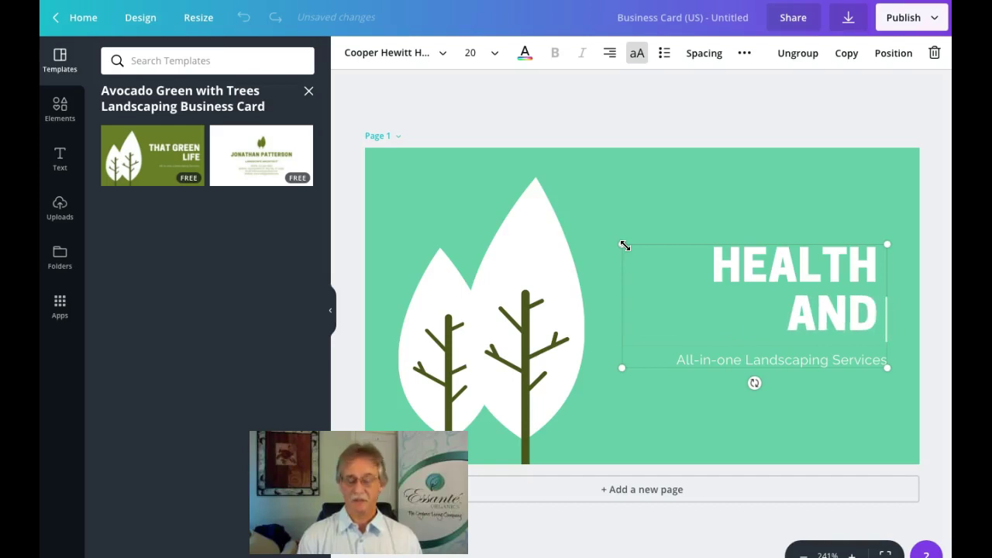
{"action": "type", "text": "MARKETING"}
{"action": "key", "text": "Return"}
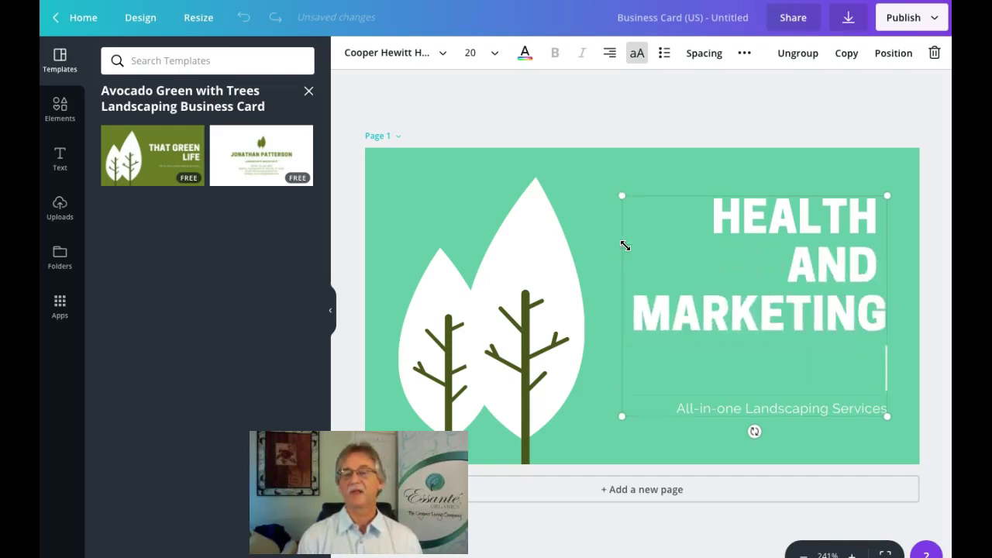
{"action": "type", "text": "SOLUTIONS"}
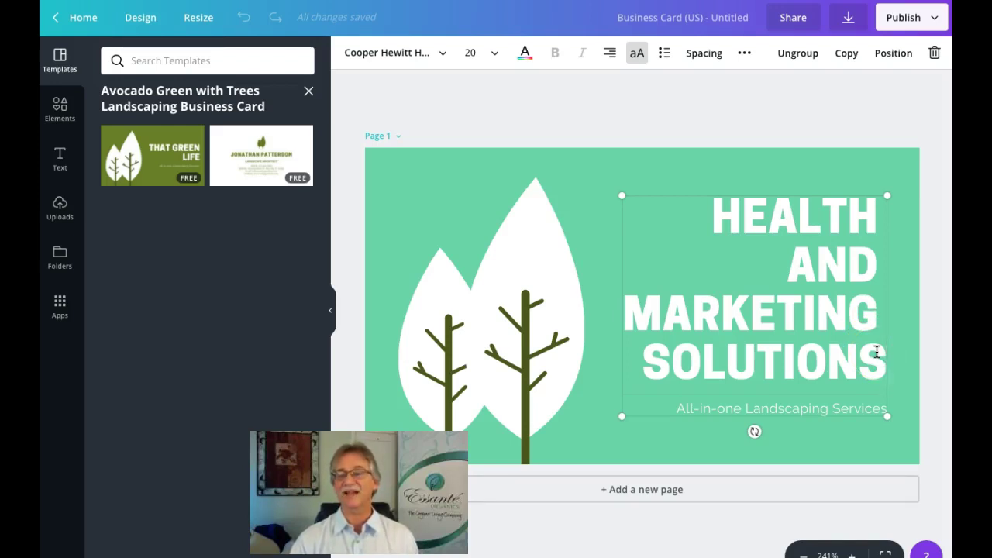
{"action": "left_click", "coordinate": [611, 53]}
{"action": "left_click", "coordinate": [643, 86]}
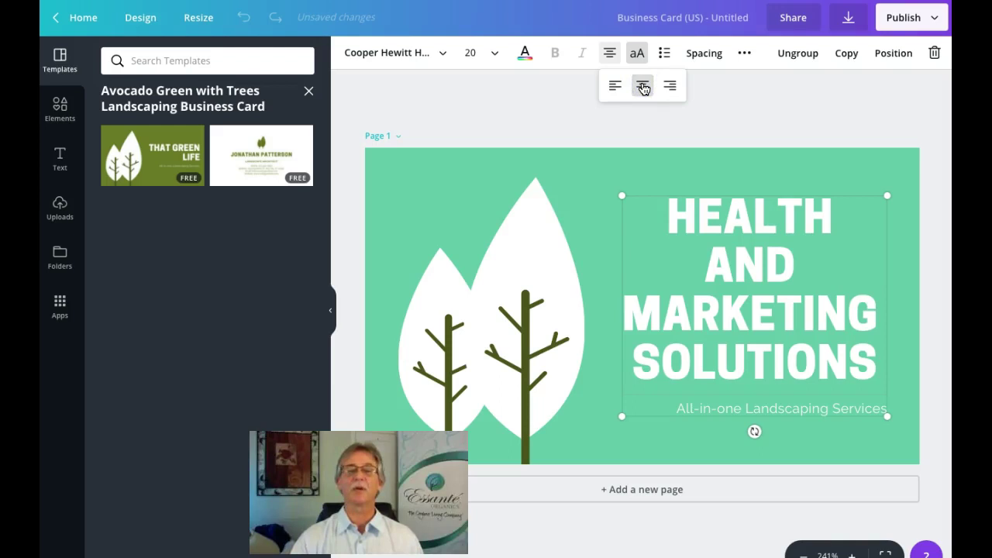
Step: Set the heading's font size to 14 so it wraps onto three lines
{"action": "left_click", "coordinate": [497, 55]}
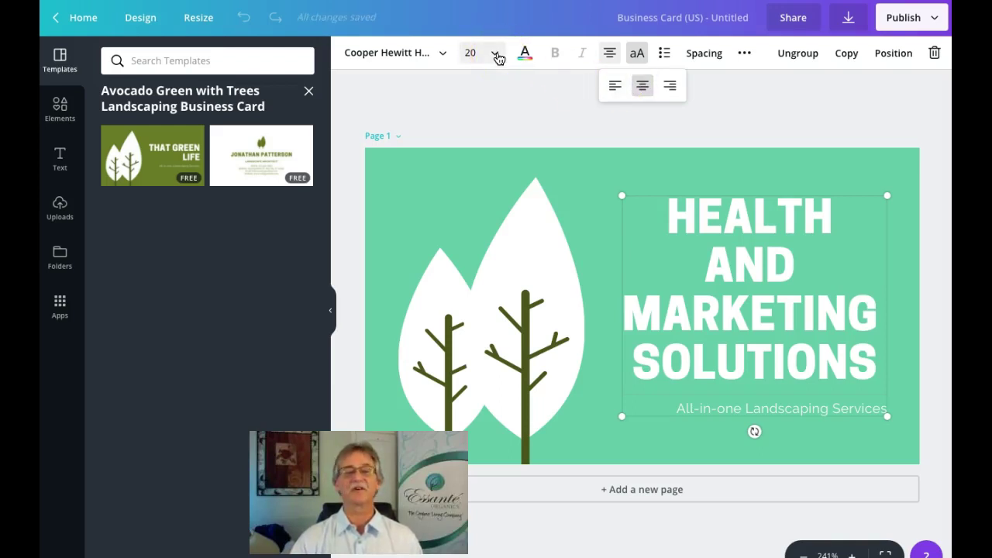
{"action": "left_click", "coordinate": [497, 56]}
{"action": "left_click", "coordinate": [481, 202]}
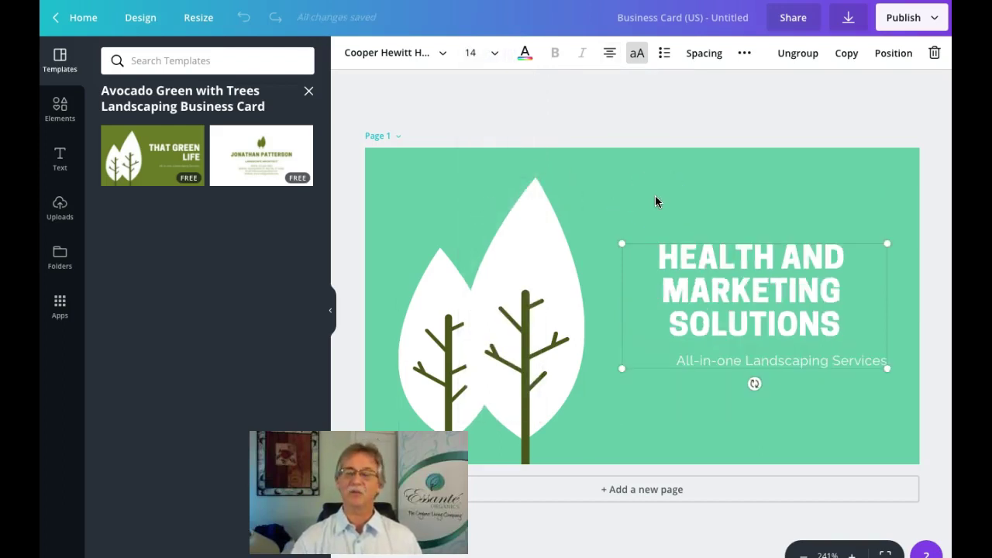
{"action": "left_click", "coordinate": [763, 267]}
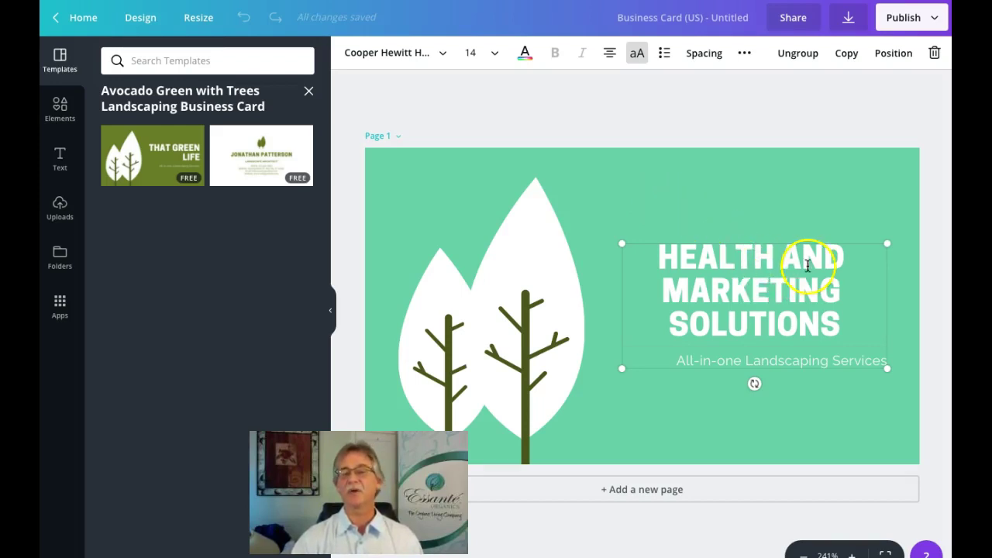
Step: Give the heading letter spacing 207 and line height 1.47
{"action": "left_click", "coordinate": [705, 55]}
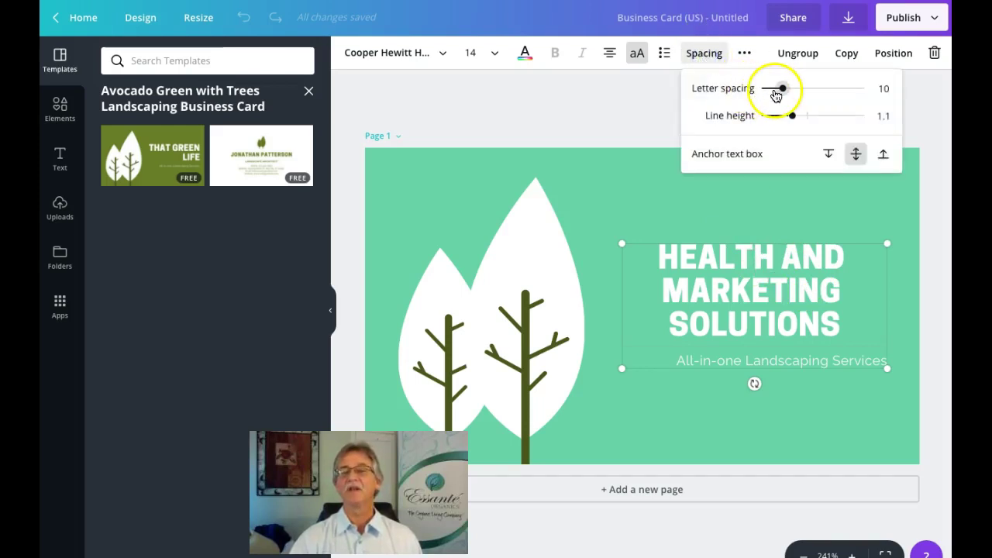
{"action": "left_click", "coordinate": [785, 89]}
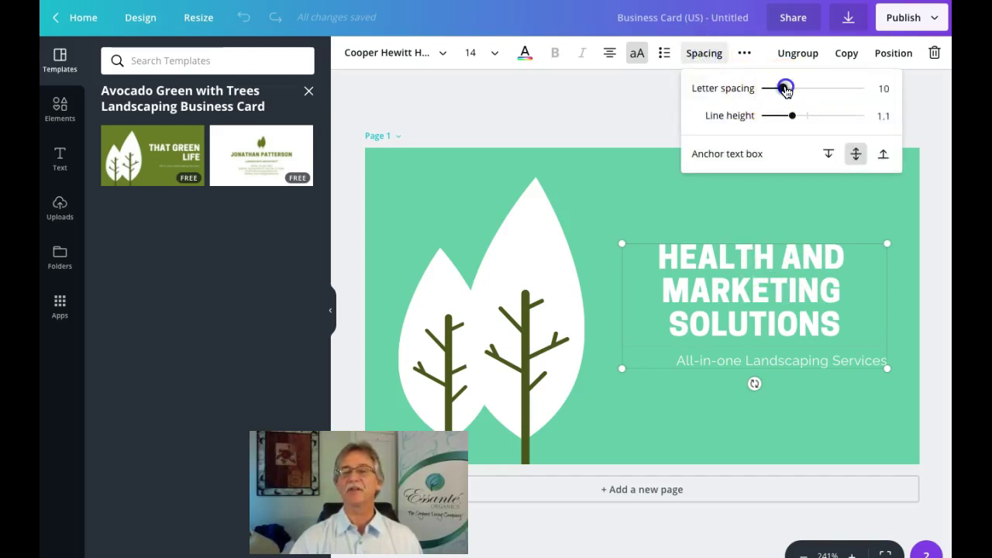
{"action": "left_click_drag", "start_coordinate": [784, 89], "coordinate": [805, 91]}
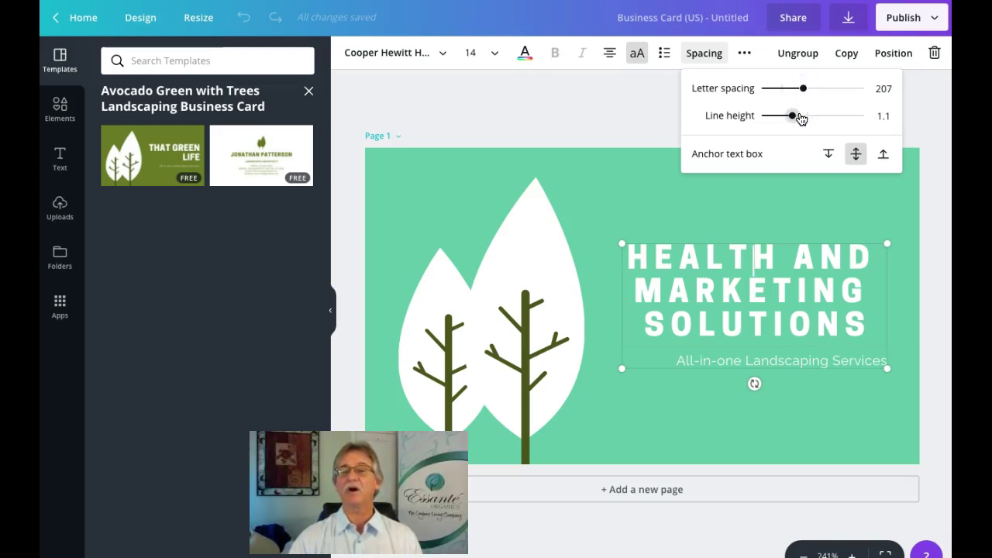
{"action": "left_click_drag", "start_coordinate": [793, 116], "coordinate": [811, 116]}
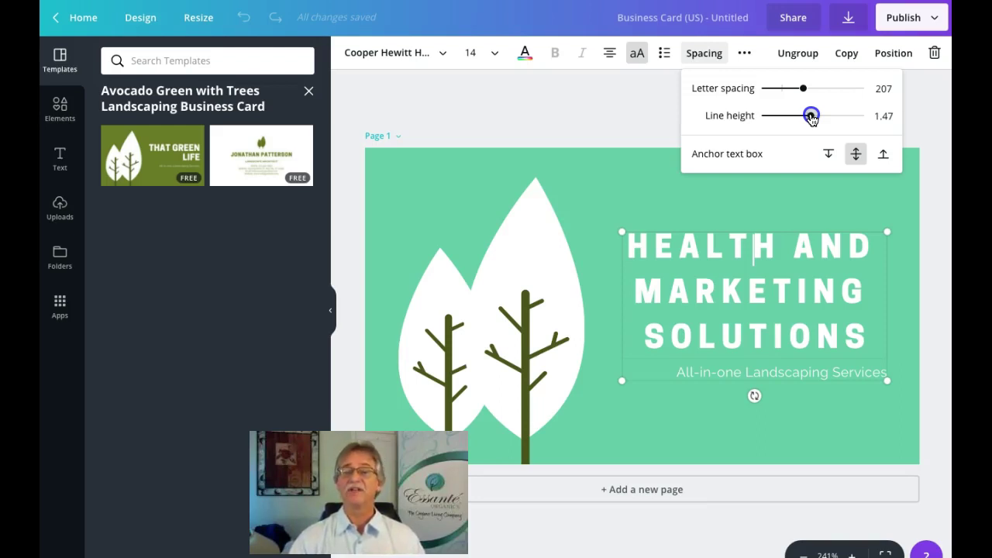
{"action": "left_click", "coordinate": [651, 152]}
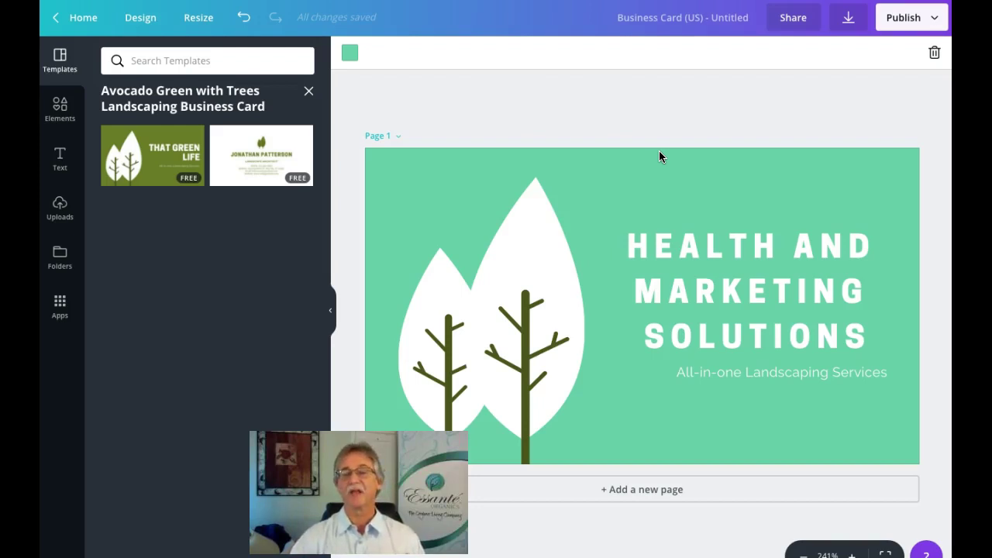
Step: Replace 'Landscaping Services' in the tagline with 'Health and Wealthness Consultant'
{"action": "left_click", "coordinate": [734, 177]}
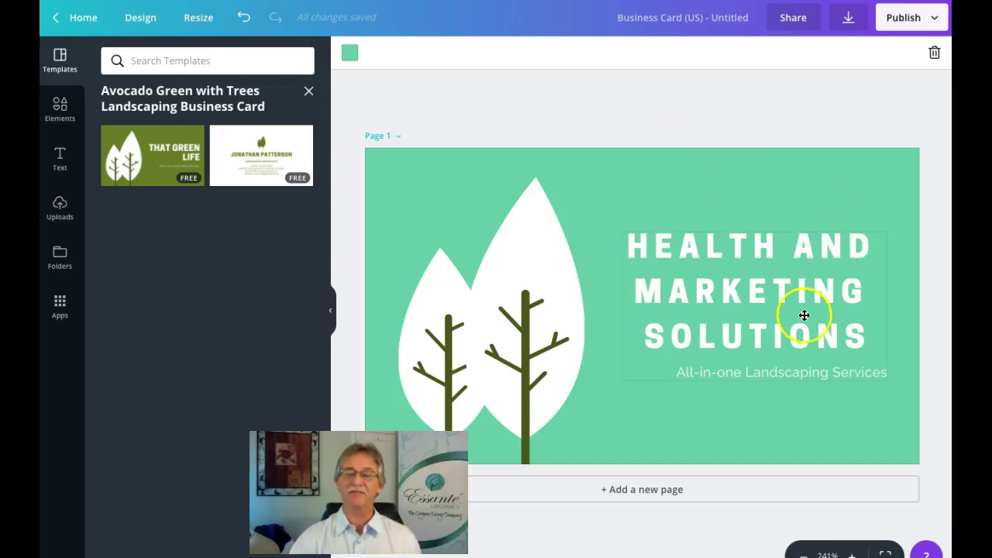
{"action": "left_click", "coordinate": [845, 371]}
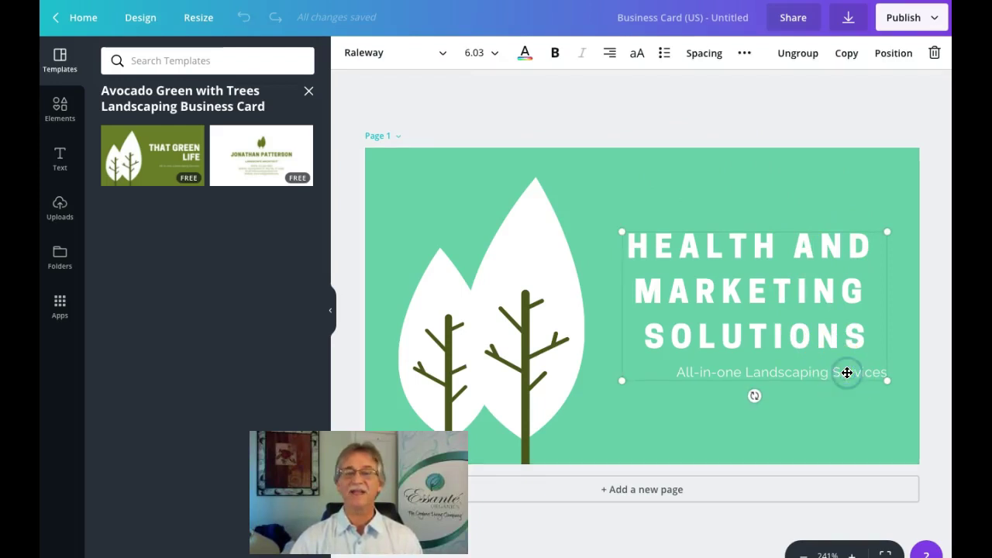
{"action": "left_click", "coordinate": [879, 375]}
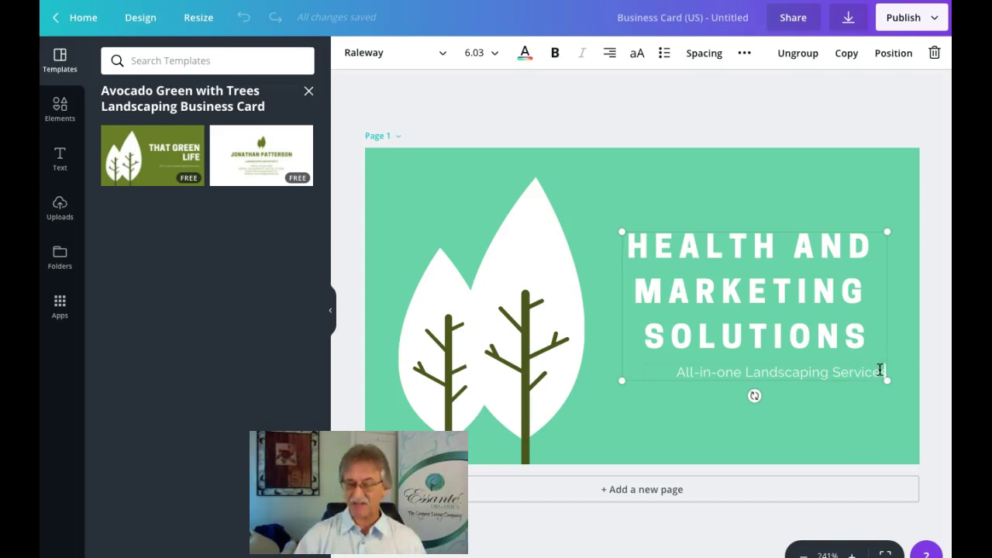
{"action": "key", "text": "BackSpace"}
{"action": "key", "text": "BackSpace"}
{"action": "key", "text": "BackSpace"}
{"action": "key", "text": "BackSpace"}
{"action": "key", "text": "BackSpace"}
{"action": "key", "text": "BackSpace"}
{"action": "key", "text": "BackSpace"}
{"action": "key", "text": "BackSpace"}
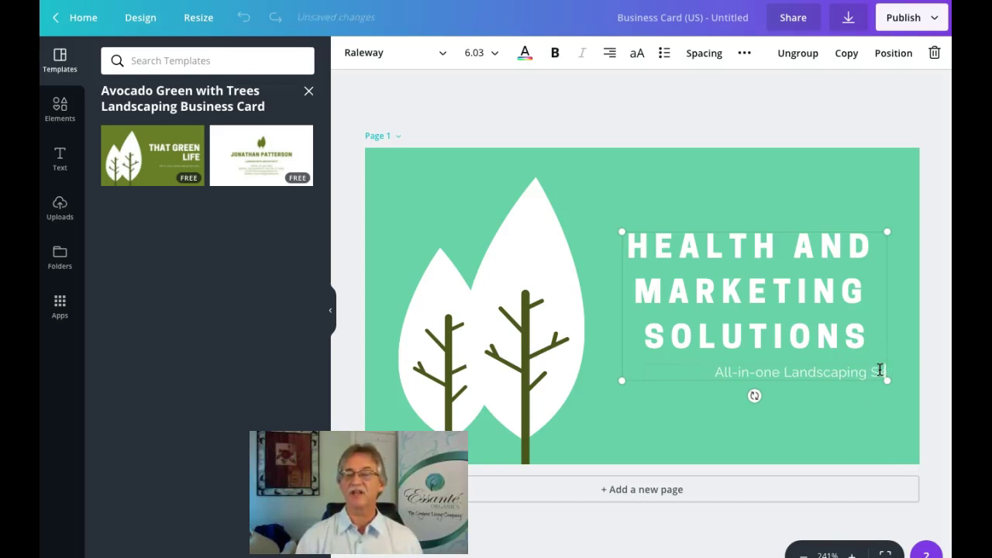
{"action": "key", "text": "BackSpace"}
{"action": "key", "text": "BackSpace"}
{"action": "key", "text": "BackSpace"}
{"action": "key", "text": "BackSpace"}
{"action": "key", "text": "BackSpace"}
{"action": "key", "text": "BackSpace"}
{"action": "key", "text": "BackSpace"}
{"action": "key", "text": "BackSpace"}
{"action": "key", "text": "BackSpace"}
{"action": "key", "text": "BackSpace"}
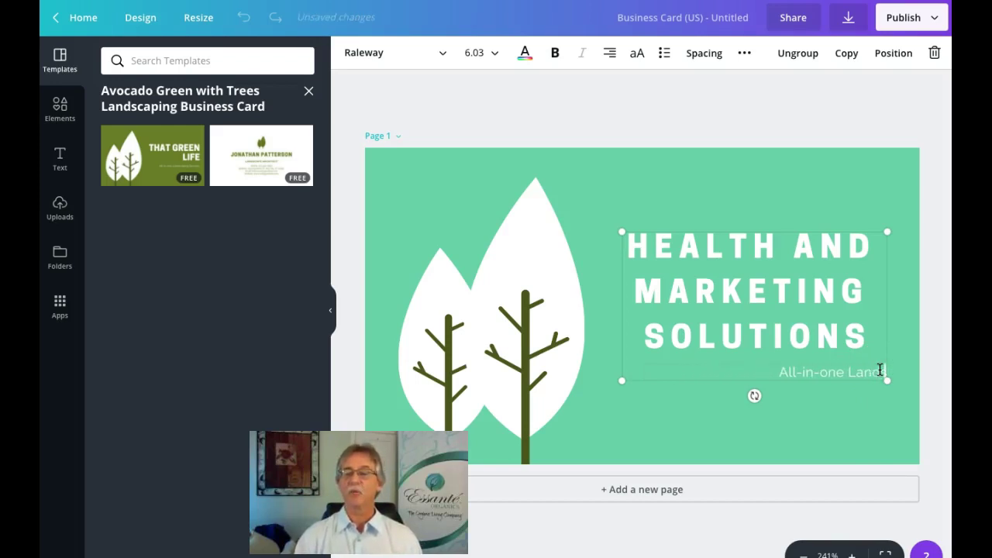
{"action": "key", "text": "BackSpace"}
{"action": "key", "text": "BackSpace"}
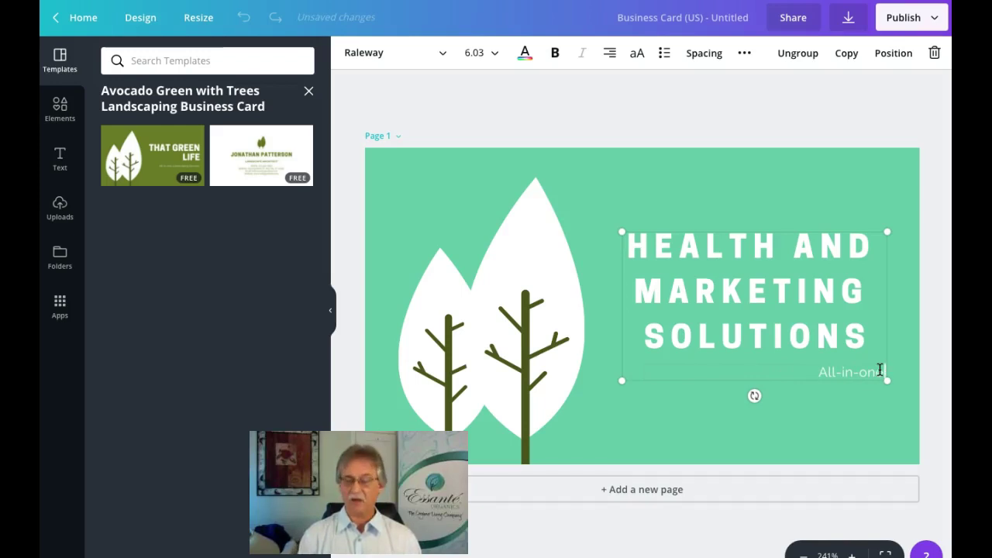
{"action": "type", "text": "Health and"}
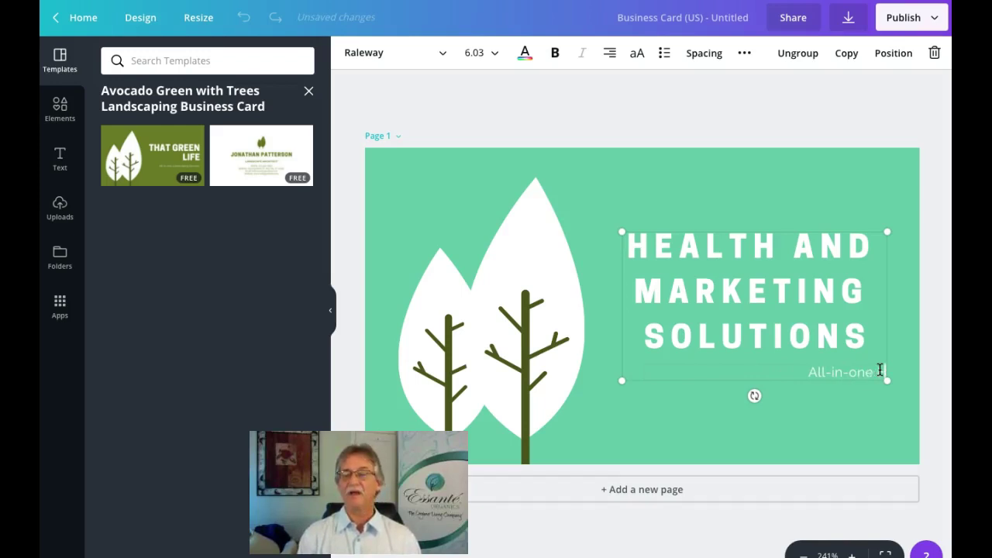
{"action": "type", "text": " W"}
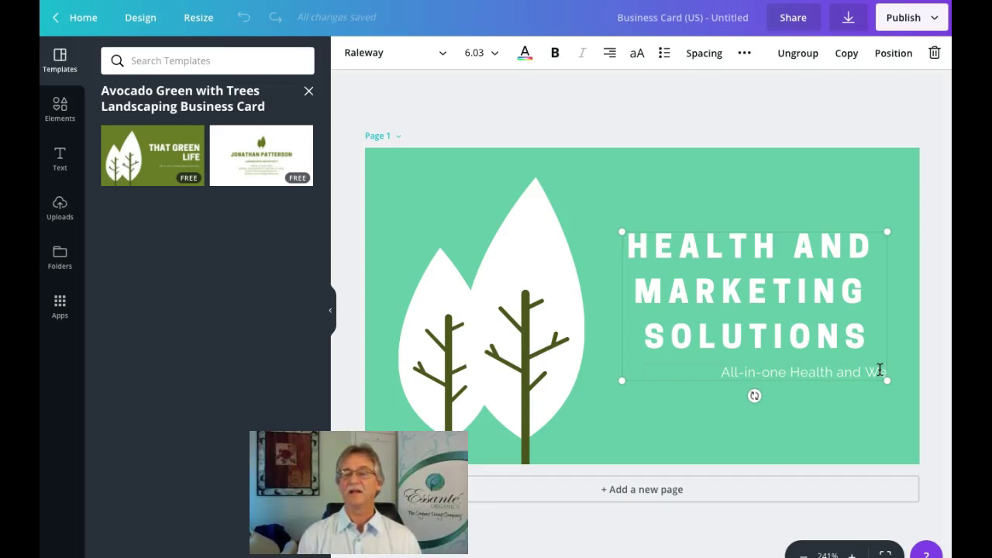
{"action": "type", "text": "ealt"}
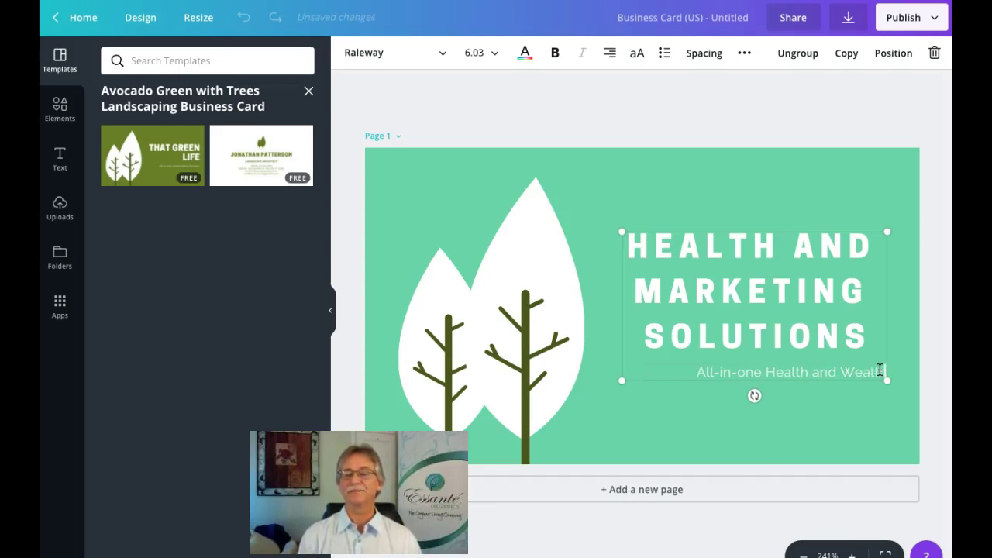
{"action": "type", "text": "hnes"}
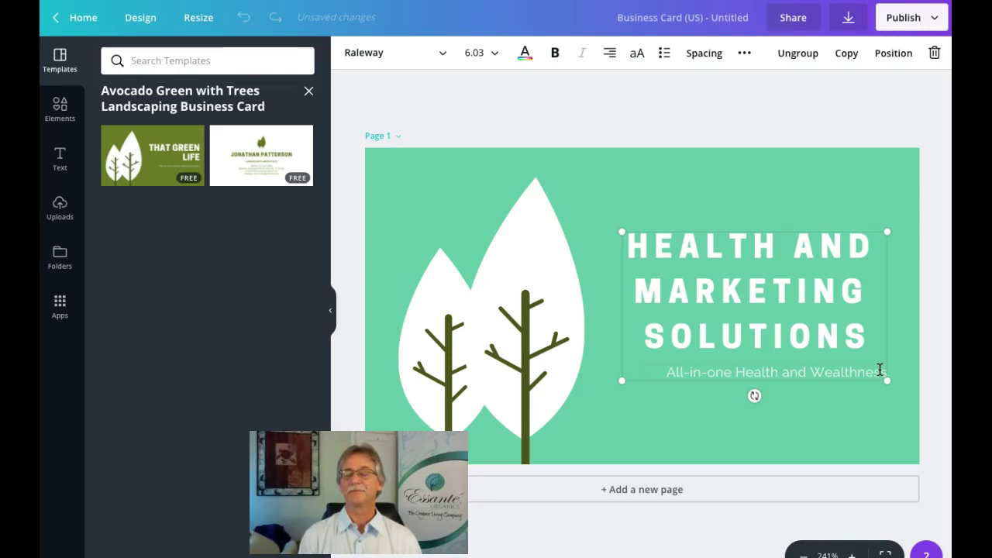
{"action": "type", "text": "s Con"}
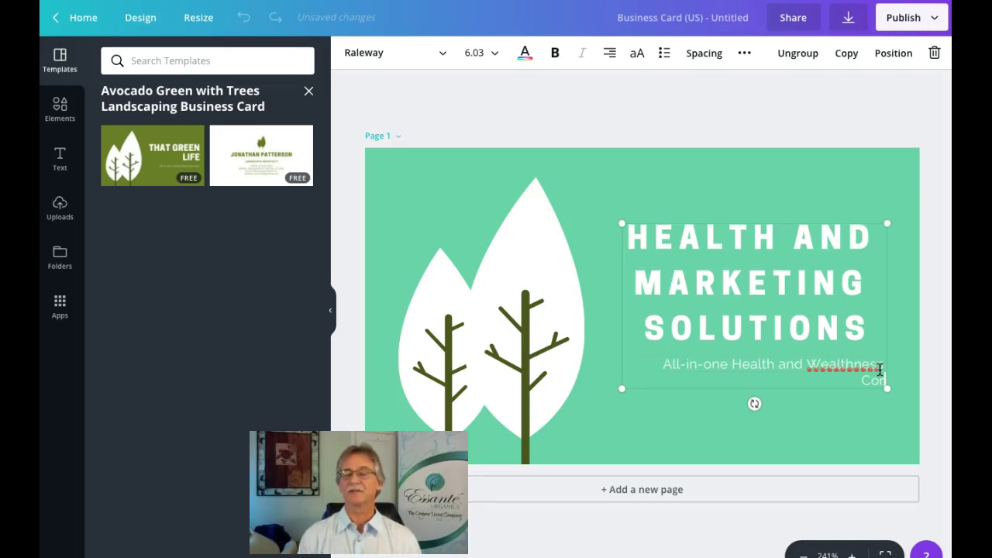
{"action": "key", "text": "BackSpace"}
{"action": "type", "text": "nsultant"}
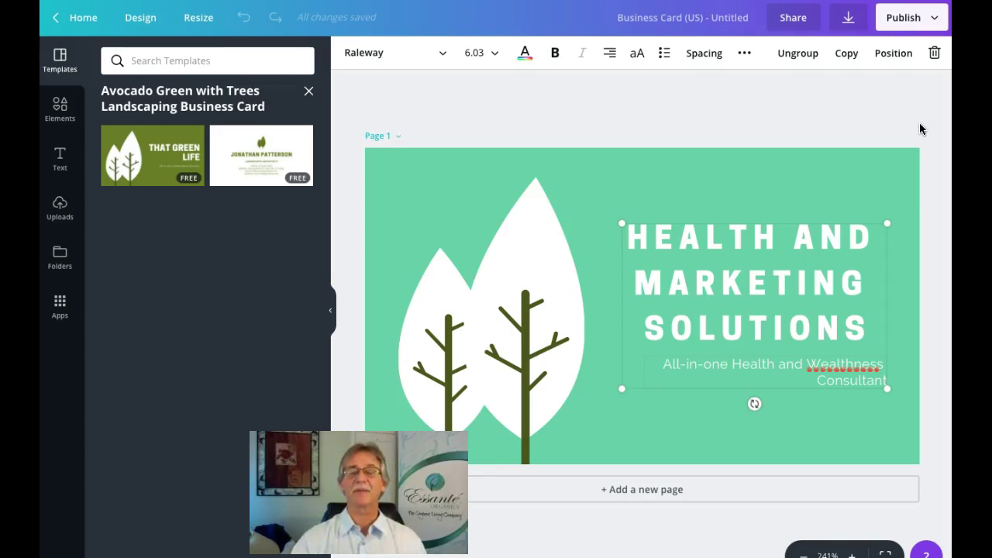
{"action": "left_click", "coordinate": [724, 29]}
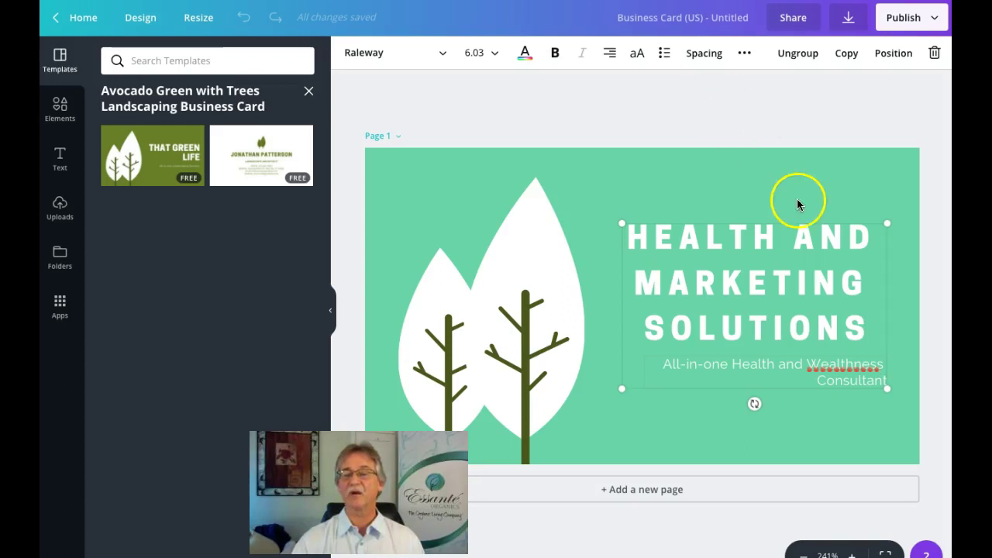
Step: Shorten 'Wealthness' to 'Wealth' in the tagline and centre-align it
{"action": "left_click", "coordinate": [882, 363]}
{"action": "key", "text": "BackSpace"}
{"action": "key", "text": "BackSpace"}
{"action": "key", "text": "BackSpace"}
{"action": "key", "text": "BackSpace"}
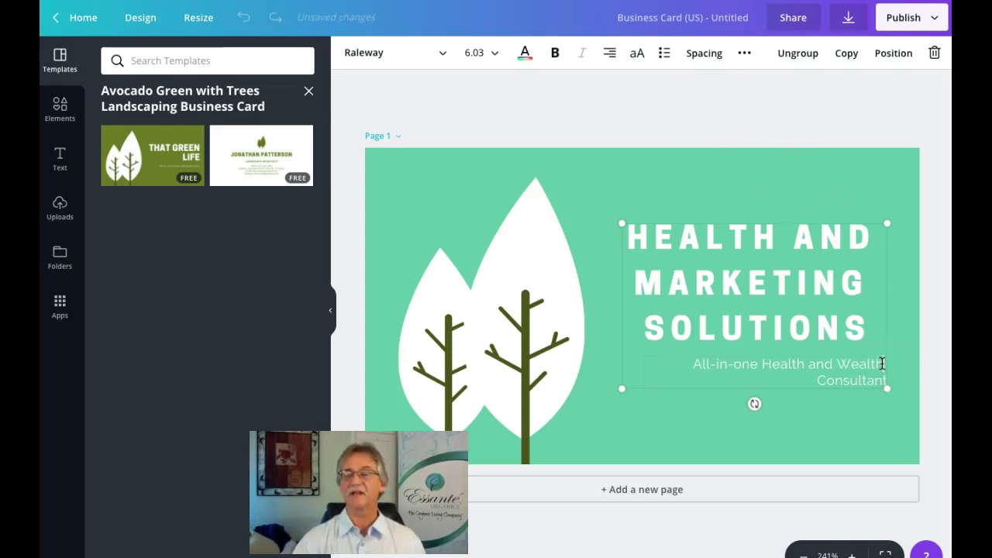
{"action": "left_click", "coordinate": [610, 53]}
{"action": "left_click", "coordinate": [642, 85]}
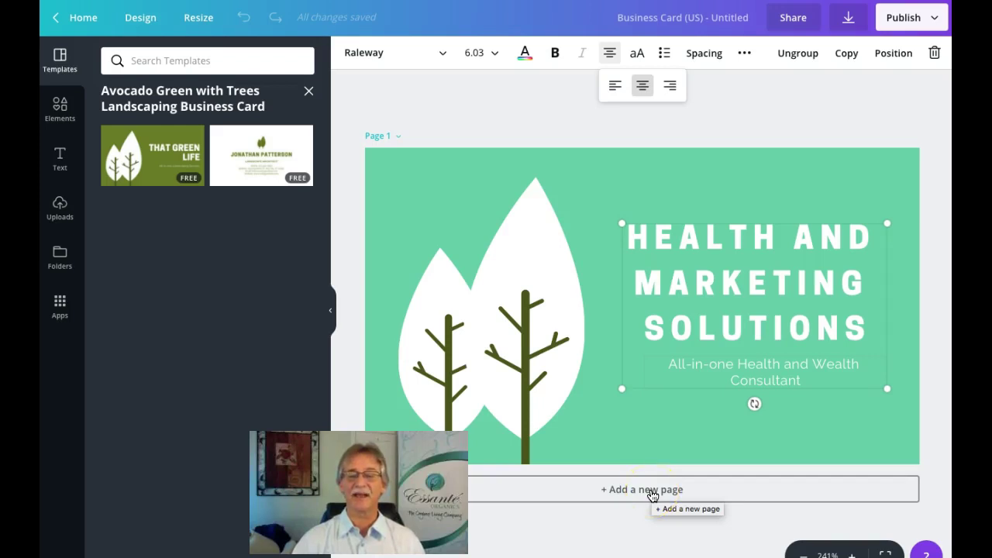
Step: Add page 2 with the white landscaping back layout and highlight its sample name
{"action": "left_click", "coordinate": [653, 496]}
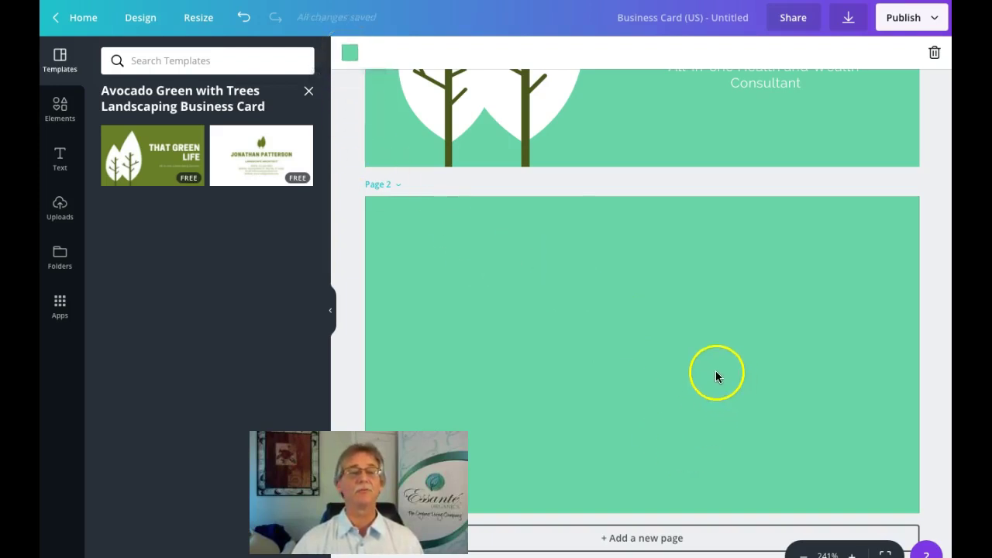
{"action": "left_click", "coordinate": [242, 148]}
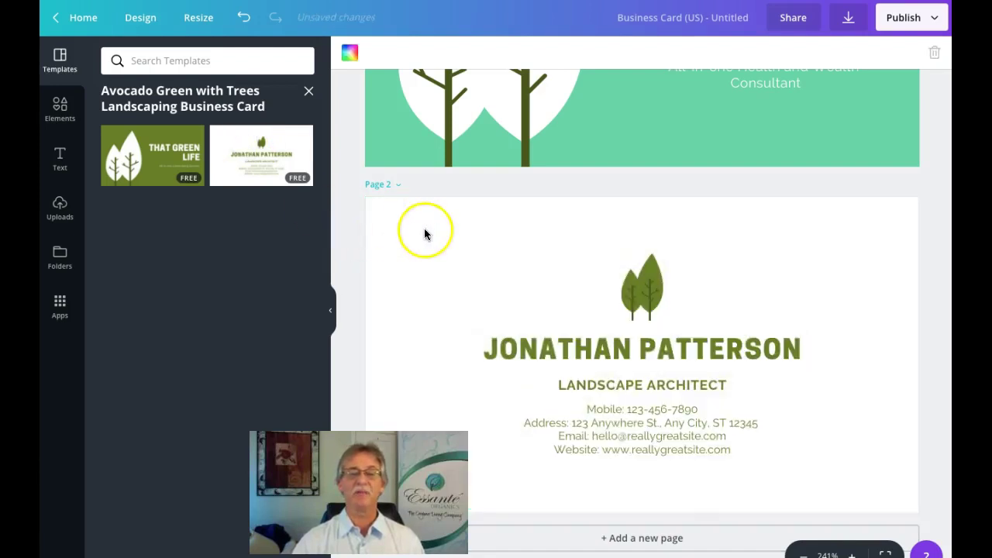
{"action": "left_click", "coordinate": [802, 351]}
{"action": "left_click", "coordinate": [801, 349]}
{"action": "left_click_drag", "start_coordinate": [802, 349], "coordinate": [484, 350]}
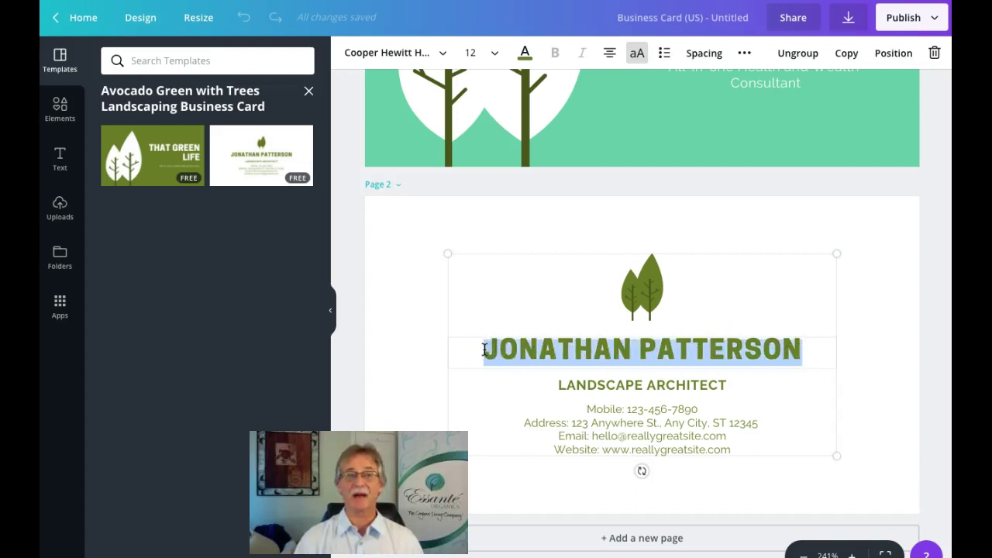
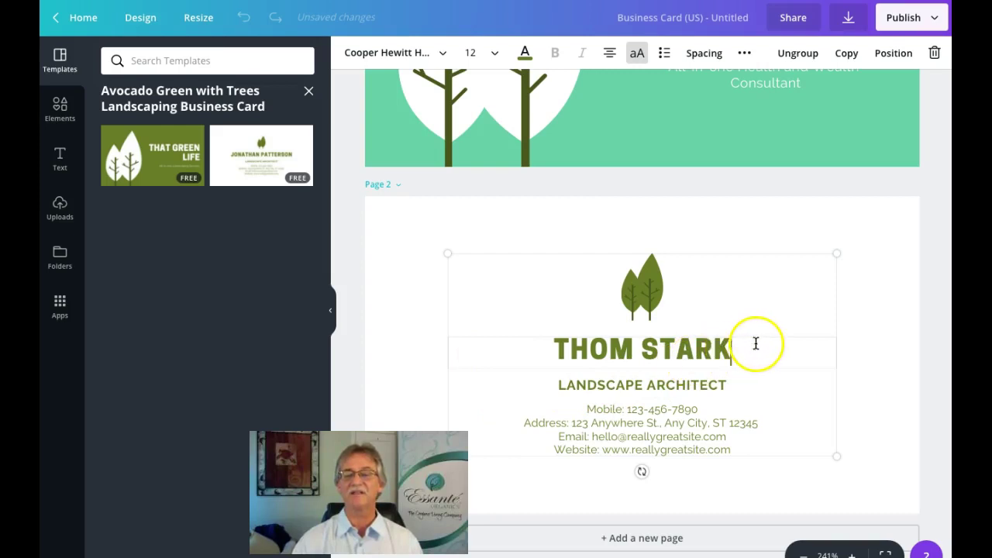
Step: Enter the card holder's name over the sample name and colour it mint green
{"action": "left_click_drag", "start_coordinate": [756, 343], "coordinate": [503, 343]}
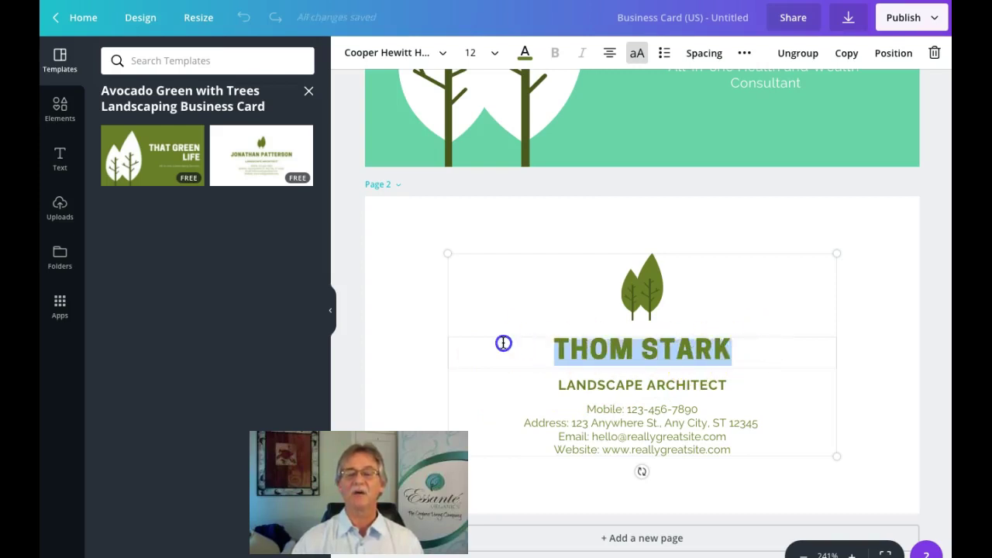
{"action": "left_click", "coordinate": [529, 52]}
{"action": "left_click", "coordinate": [602, 112]}
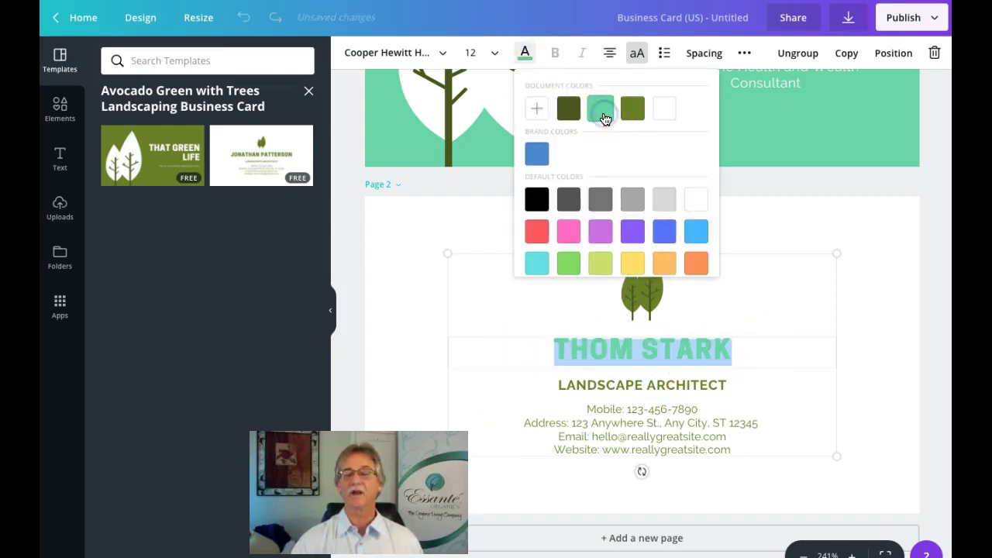
{"action": "left_click", "coordinate": [822, 126]}
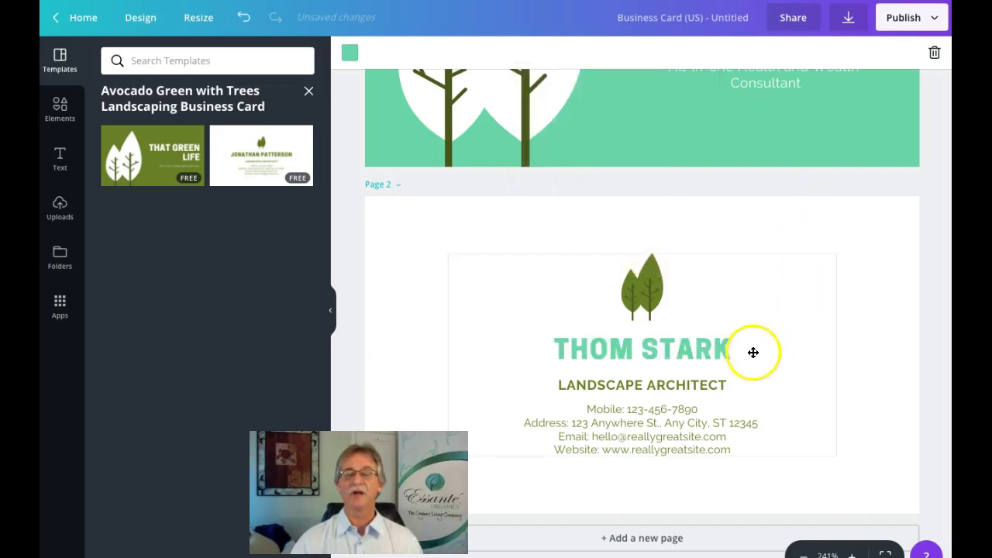
Step: Replace 'LANDSCAPE ARCHITECT' with 'BUSINESS AND HEALTH COACH' and apply the mint document colour
{"action": "left_click", "coordinate": [737, 383]}
{"action": "left_click_drag", "start_coordinate": [737, 383], "coordinate": [555, 382]}
{"action": "key", "text": "BackSpace"}
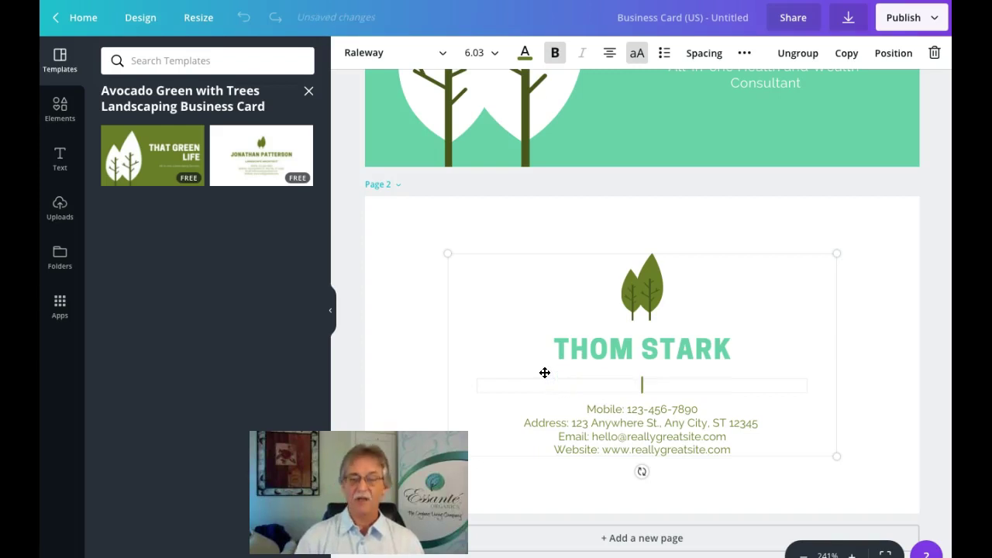
{"action": "type", "text": "BUSINE"}
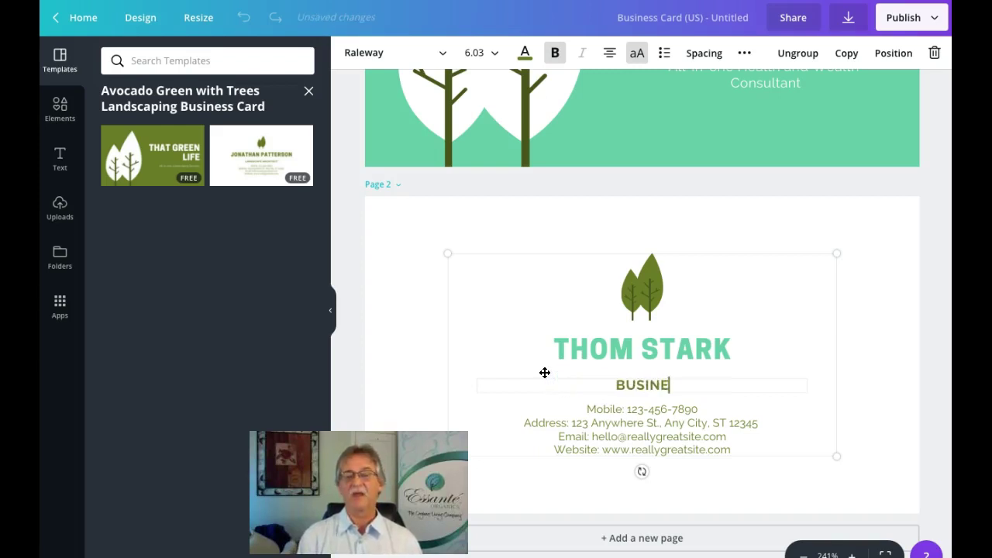
{"action": "type", "text": "SS CON"}
{"action": "key", "text": "BackSpace"}
{"action": "key", "text": "BackSpace"}
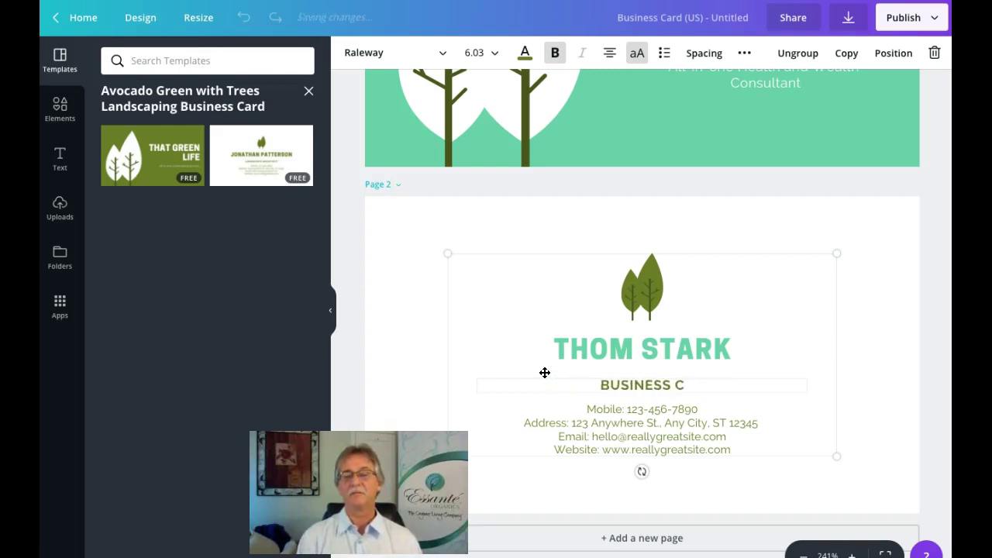
{"action": "key", "text": "BackSpace"}
{"action": "key", "text": "BackSpace"}
{"action": "type", "text": "AND HEAL"}
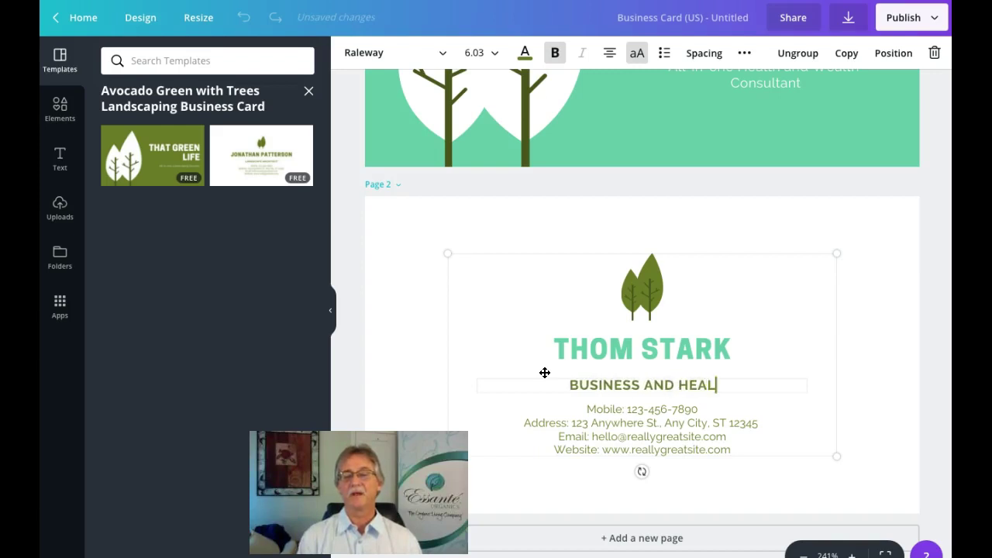
{"action": "type", "text": "TH COACH"}
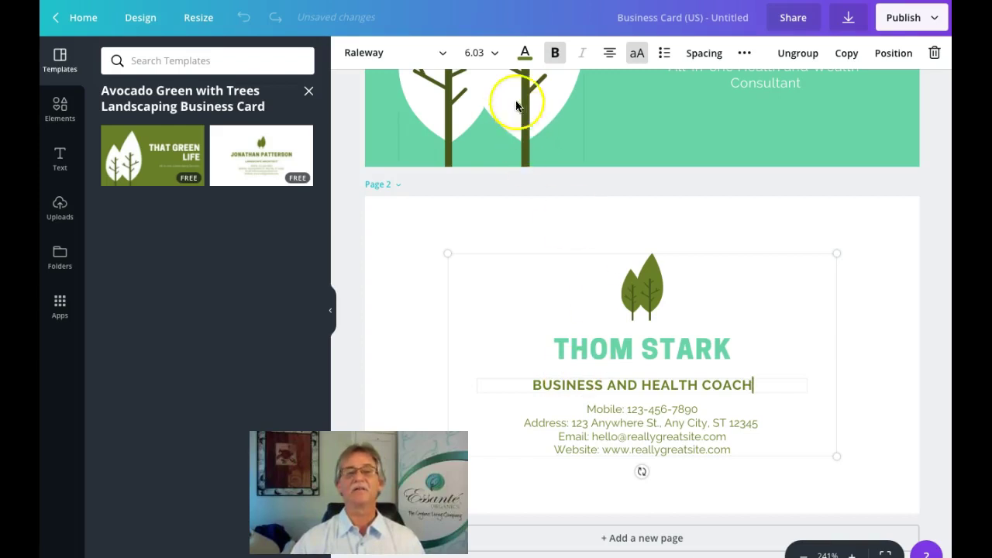
{"action": "left_click", "coordinate": [525, 52]}
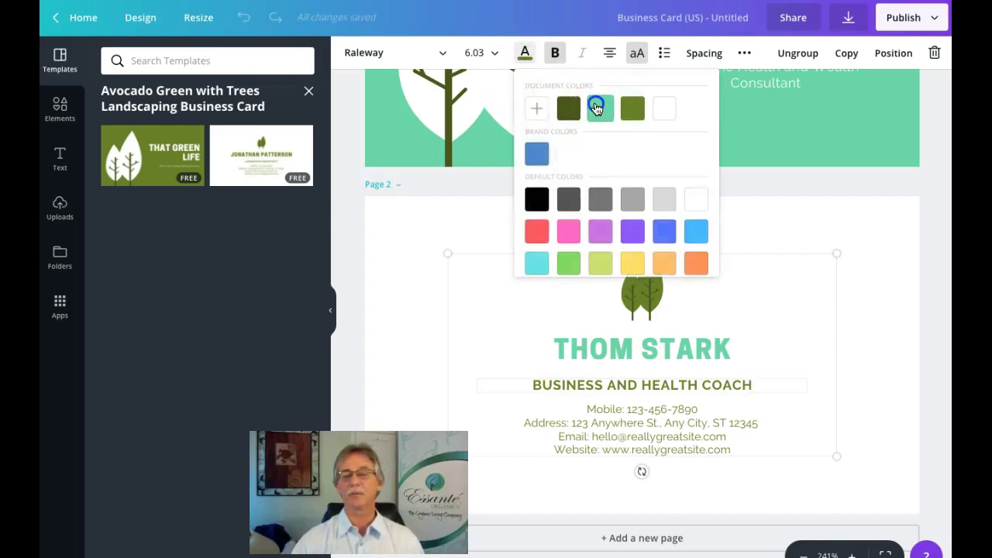
{"action": "left_click", "coordinate": [596, 108]}
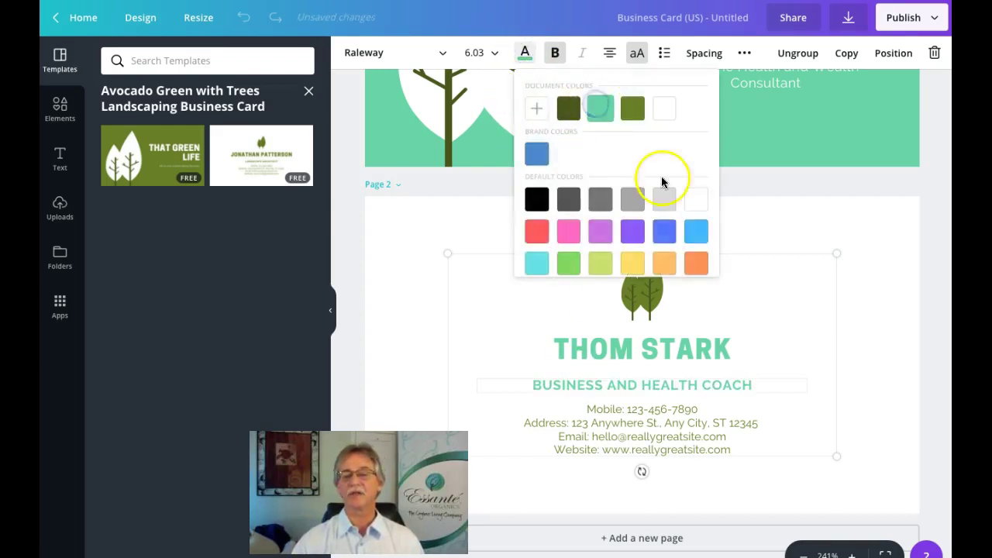
{"action": "left_click", "coordinate": [774, 435]}
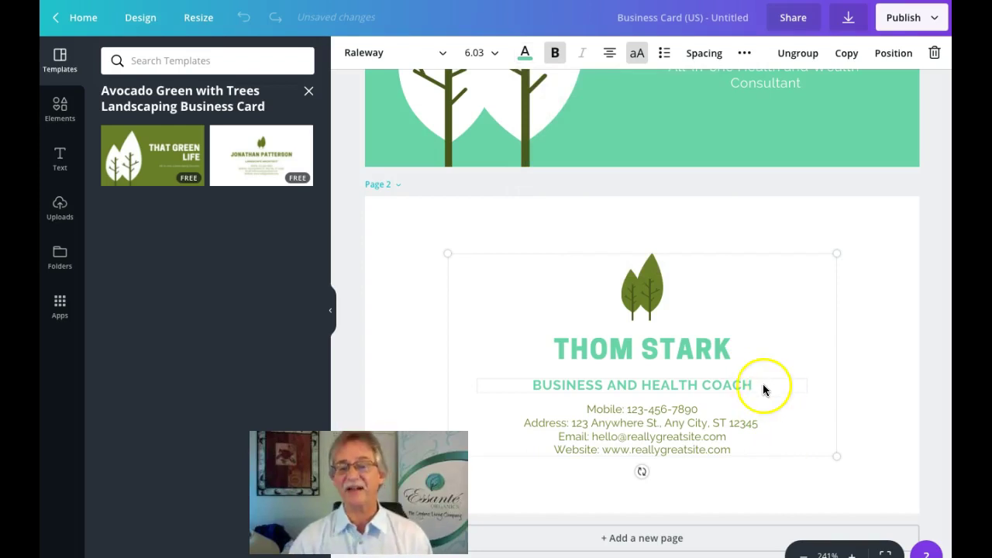
Step: Highlight all four contact lines and set their text colour to the black default swatch
{"action": "left_click", "coordinate": [735, 451]}
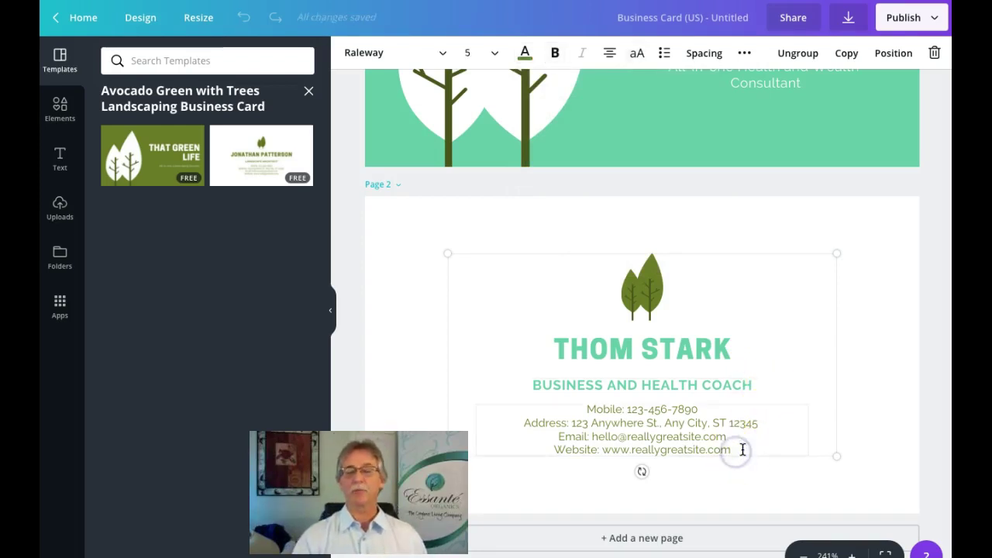
{"action": "left_click_drag", "start_coordinate": [742, 449], "coordinate": [573, 412]}
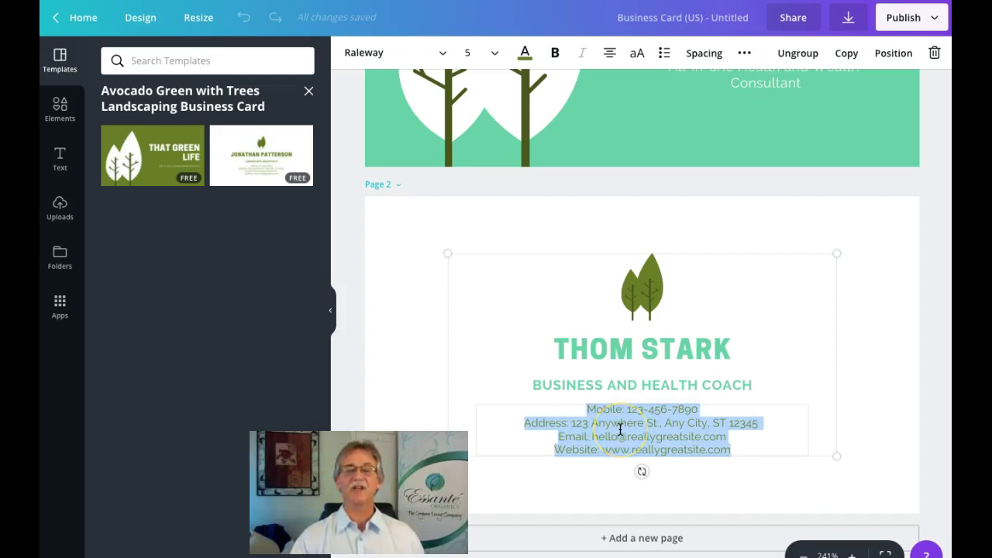
{"action": "left_click", "coordinate": [525, 52]}
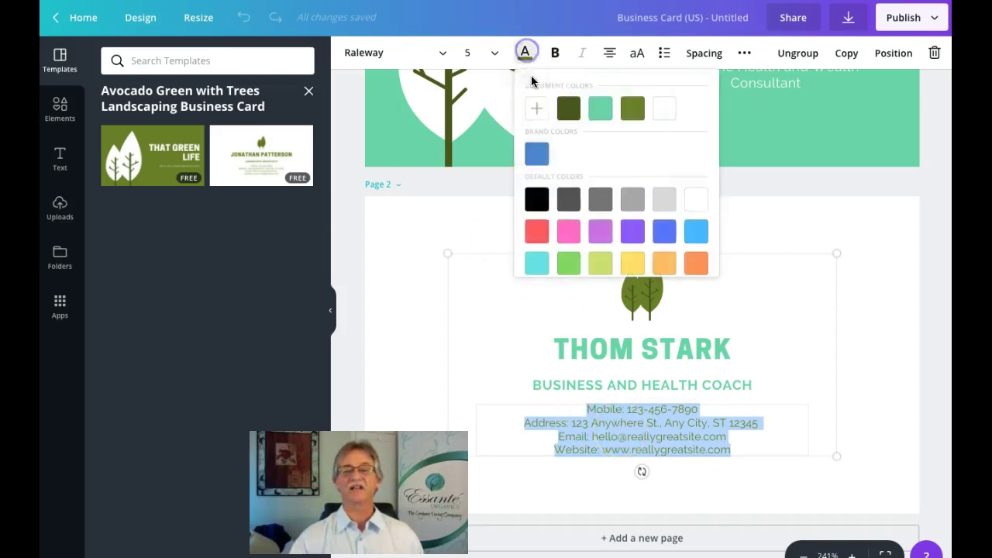
{"action": "left_click", "coordinate": [536, 199]}
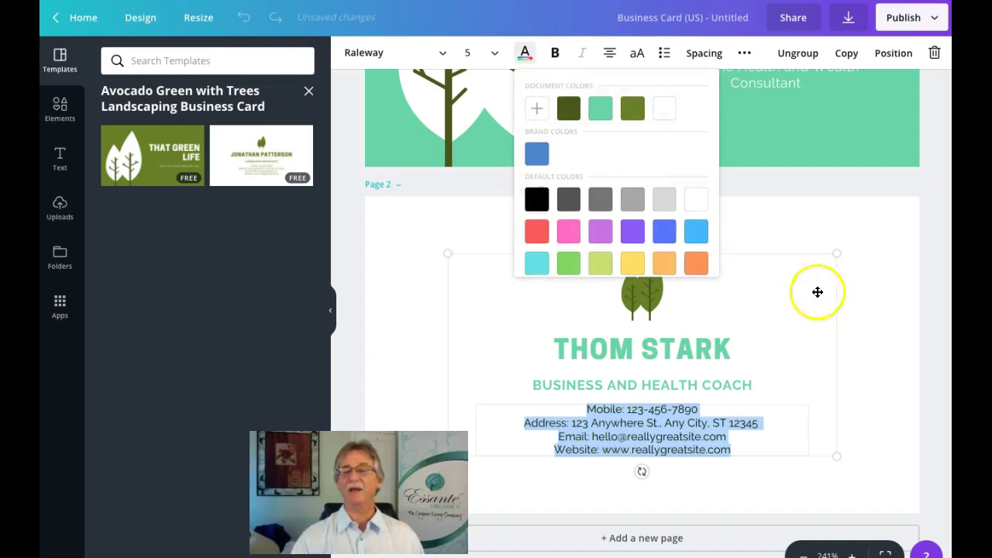
{"action": "left_click", "coordinate": [863, 283]}
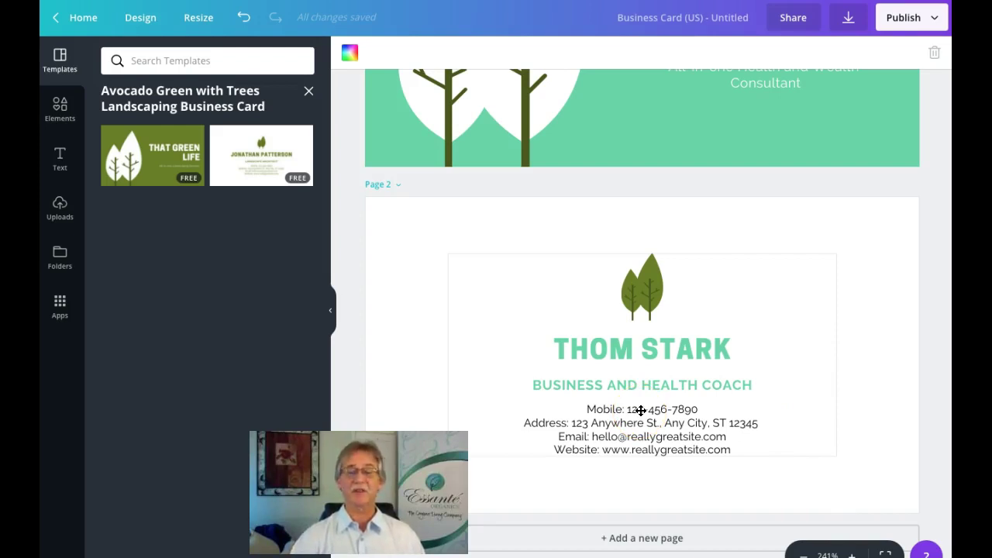
{"action": "left_click", "coordinate": [645, 434]}
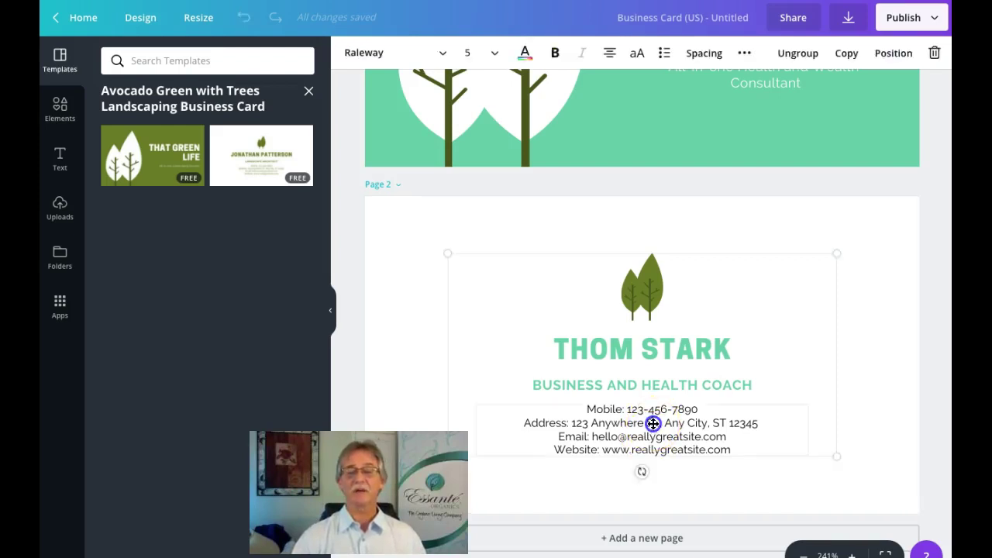
{"action": "left_click", "coordinate": [652, 423]}
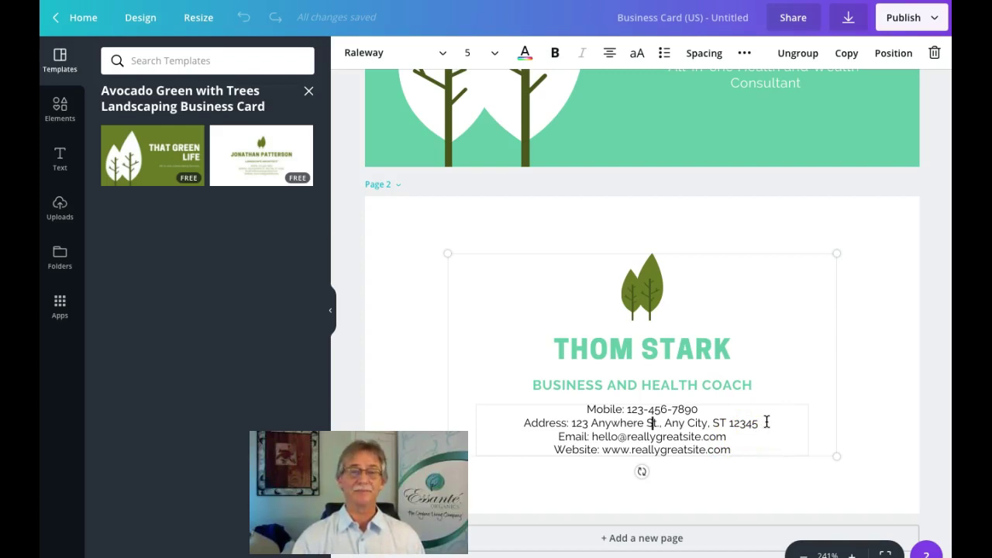
{"action": "left_click", "coordinate": [767, 421]}
{"action": "left_click_drag", "start_coordinate": [760, 420], "coordinate": [514, 420]}
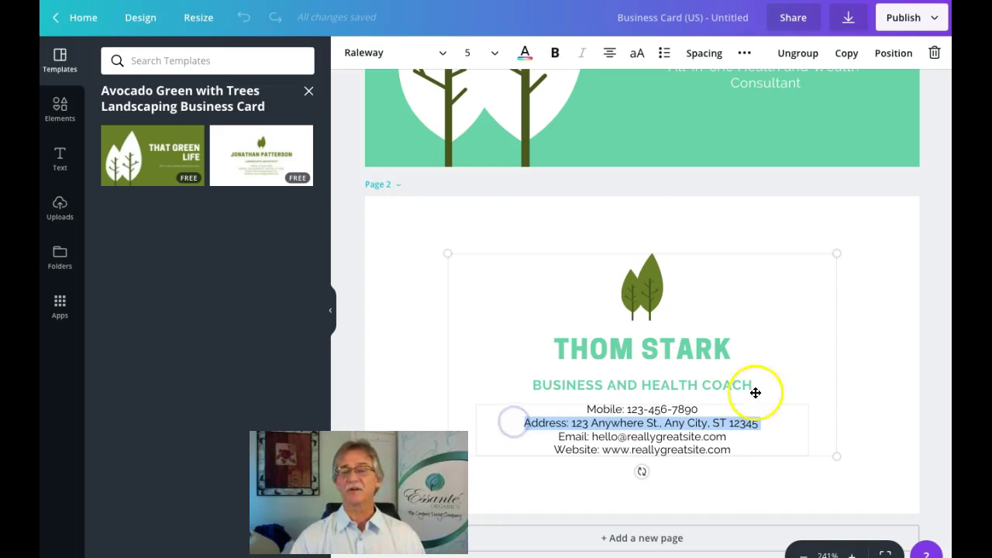
{"action": "left_click", "coordinate": [888, 338]}
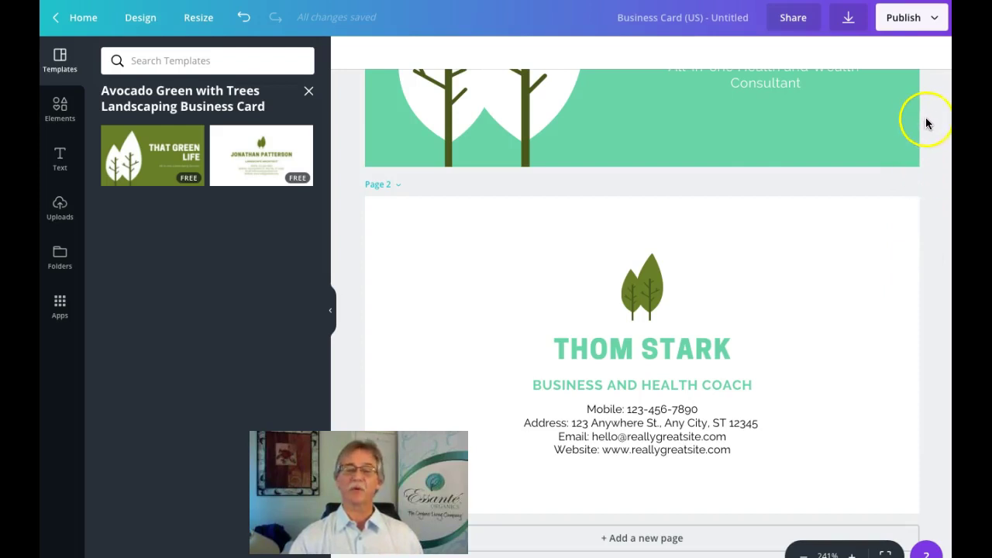
Step: Download all pages of the card as a PNG image
{"action": "left_click", "coordinate": [848, 19]}
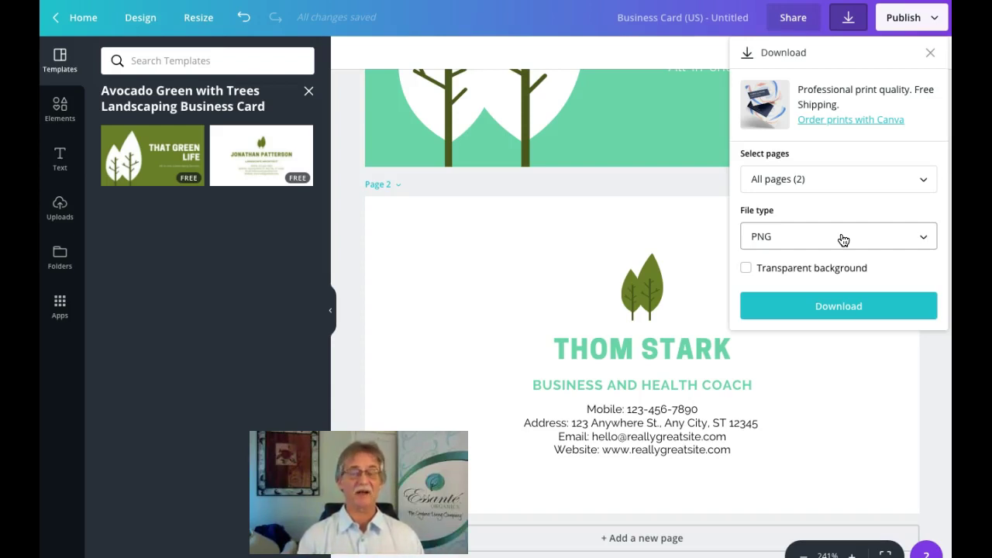
{"action": "left_click", "coordinate": [886, 301]}
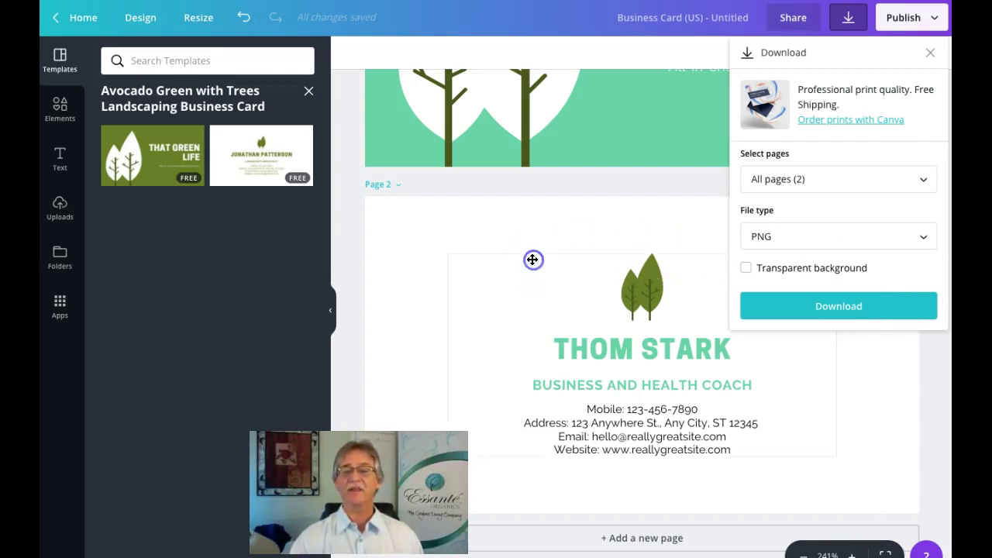
{"action": "left_click", "coordinate": [624, 219]}
{"action": "left_click", "coordinate": [646, 275]}
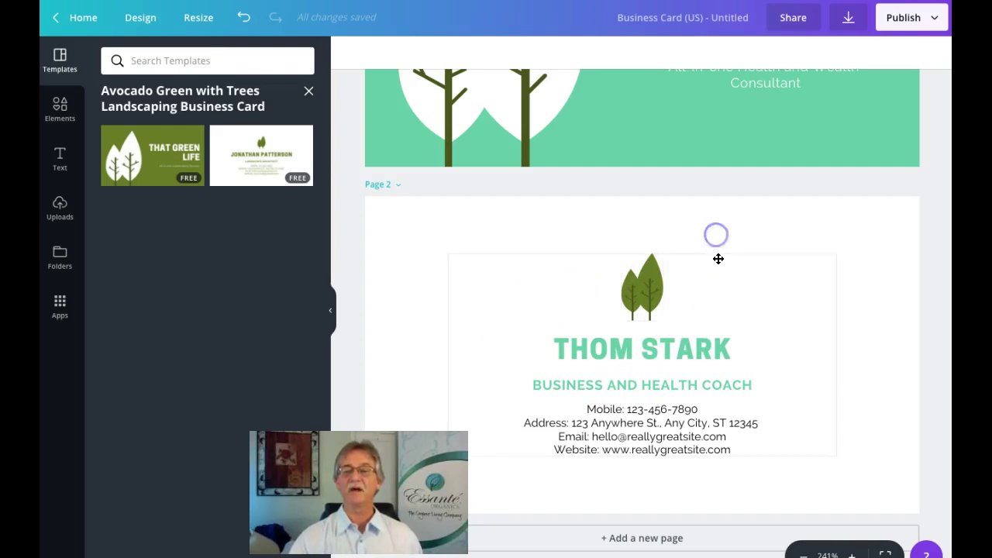
Step: Centre the logo and text group on the card back, then ungroup it
{"action": "left_click_drag", "start_coordinate": [718, 259], "coordinate": [718, 258]}
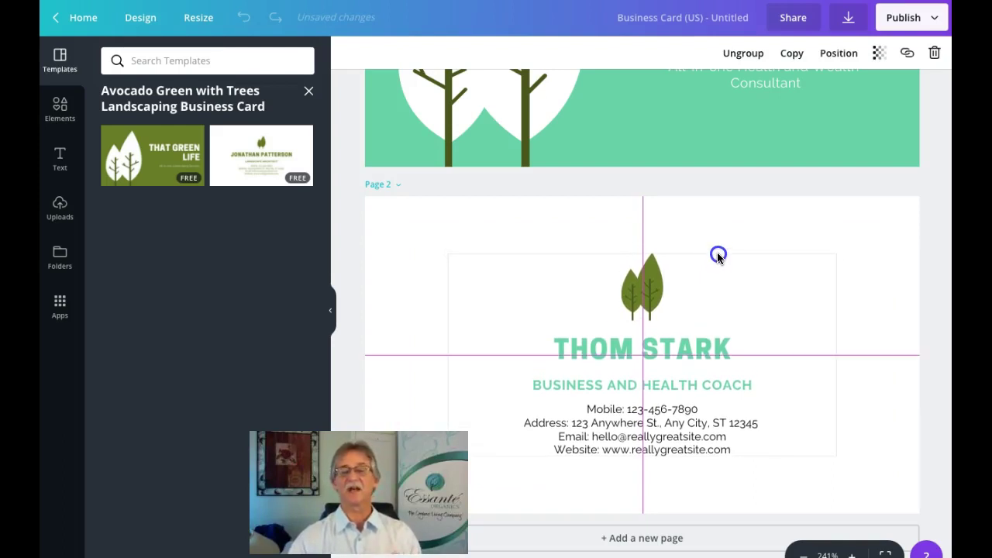
{"action": "left_click_drag", "start_coordinate": [718, 255], "coordinate": [718, 255]}
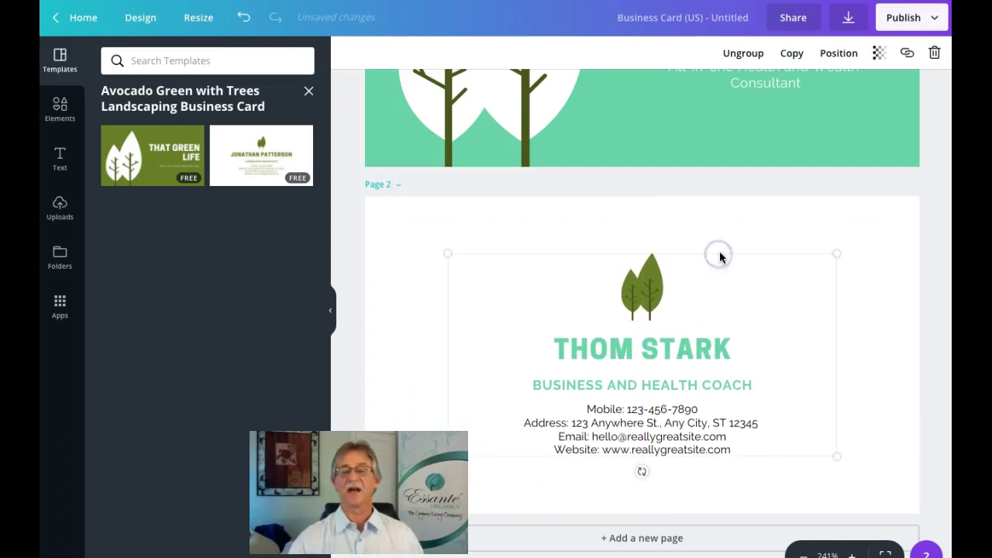
{"action": "left_click", "coordinate": [745, 56]}
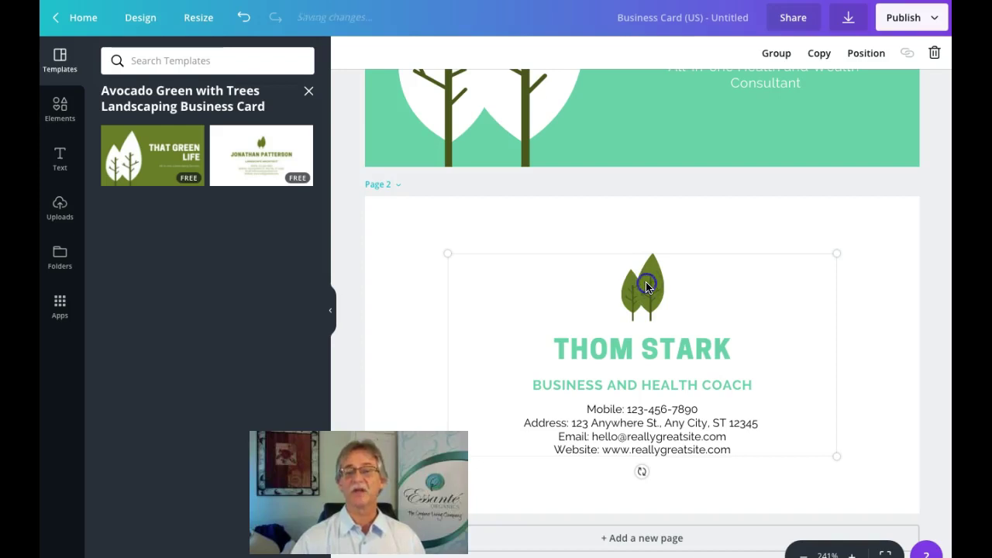
Step: Select the leaf logo on its own and try cropping it down to one leaf
{"action": "left_click", "coordinate": [775, 210]}
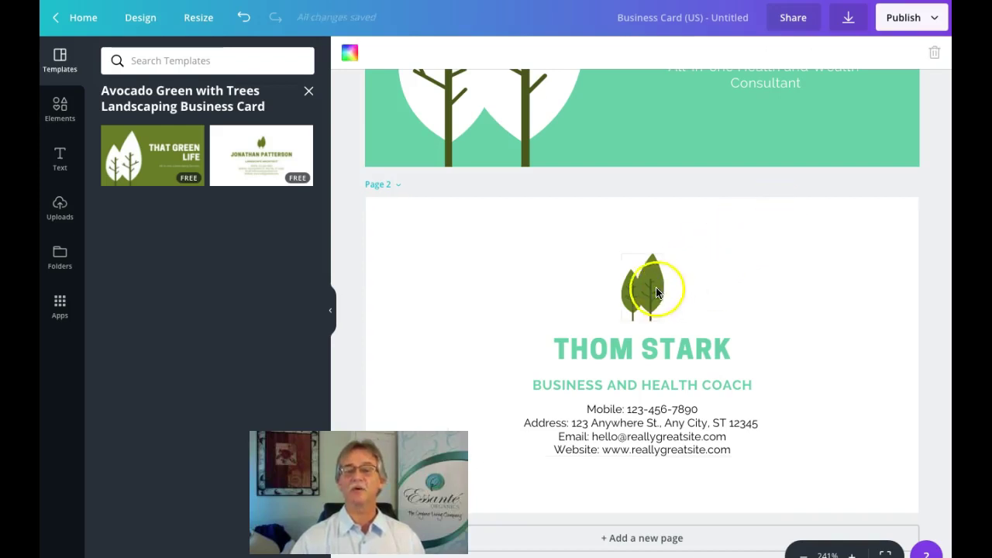
{"action": "left_click", "coordinate": [656, 292]}
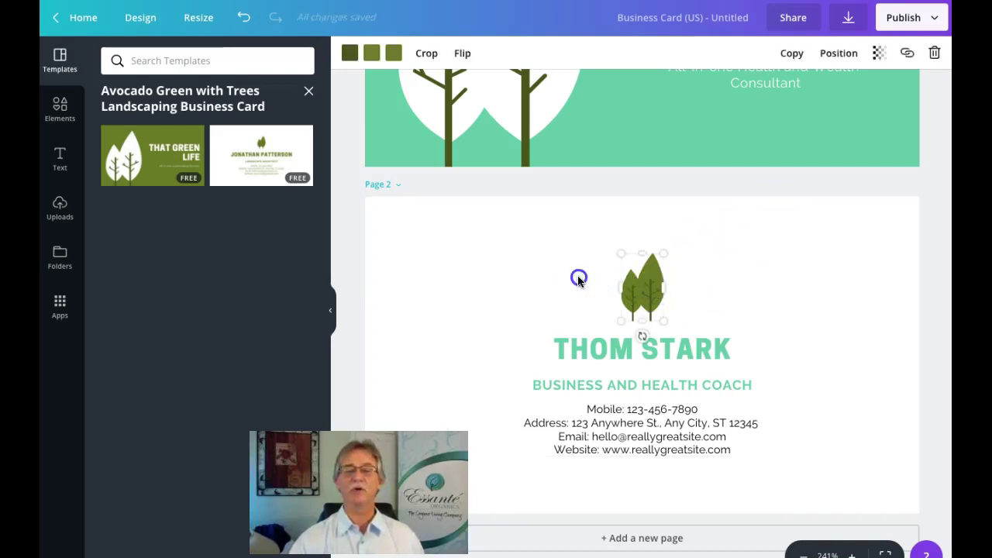
{"action": "left_click", "coordinate": [652, 283]}
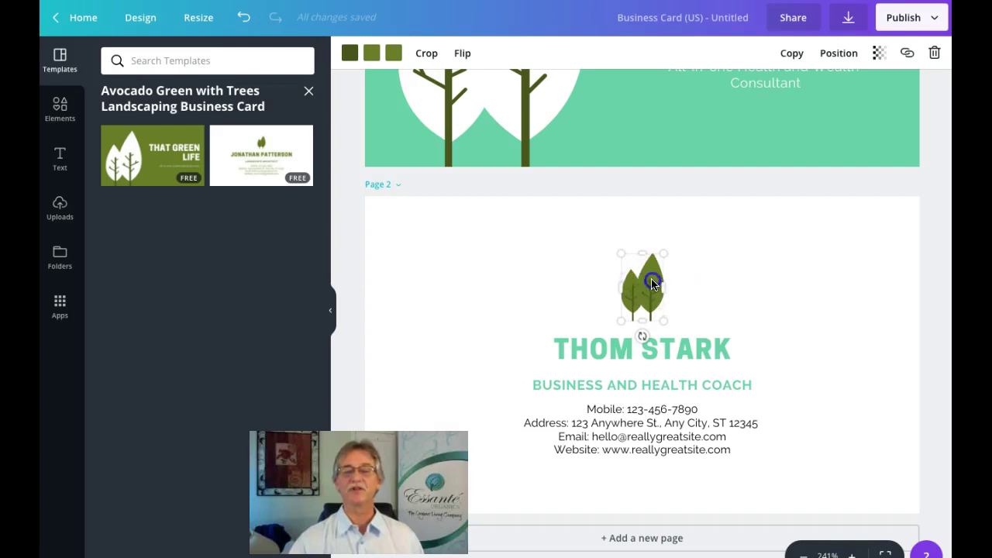
{"action": "double_click", "coordinate": [632, 273]}
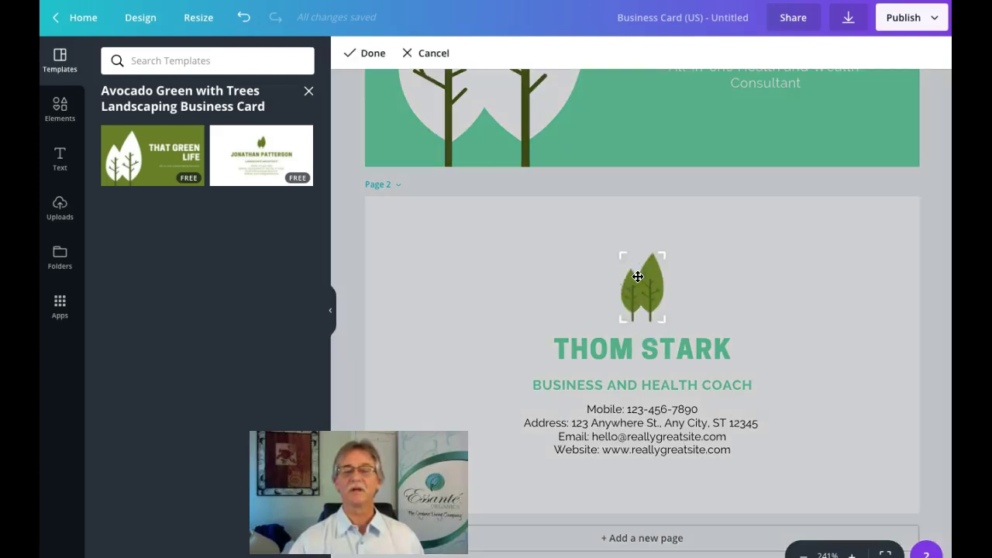
{"action": "left_click", "coordinate": [636, 283]}
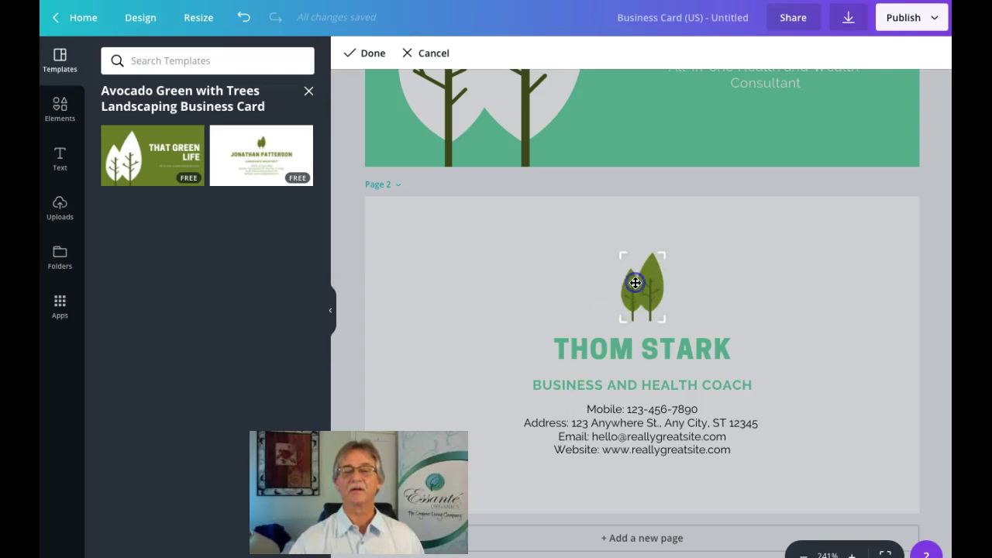
{"action": "left_click", "coordinate": [682, 276]}
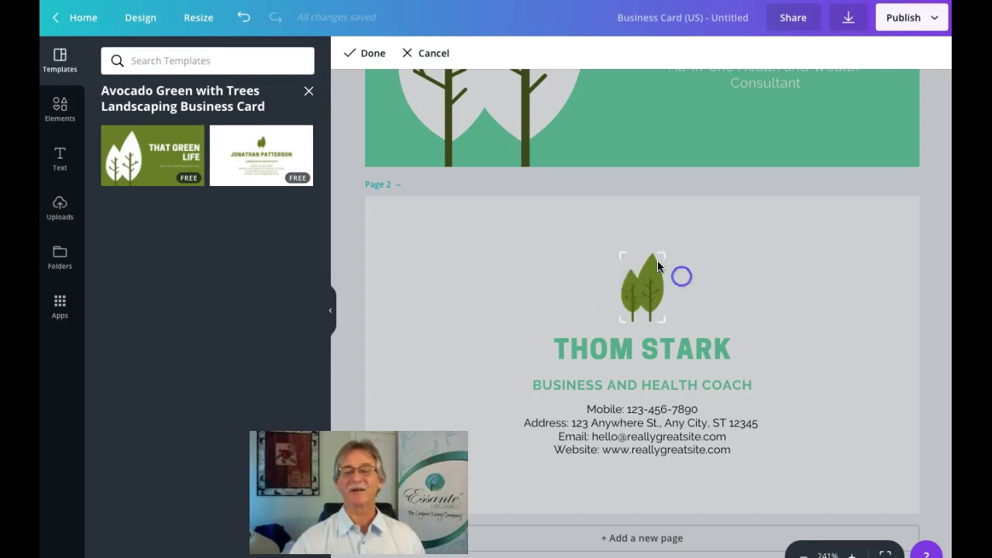
{"action": "left_click_drag", "start_coordinate": [663, 253], "coordinate": [666, 252]}
{"action": "left_click", "coordinate": [605, 279]}
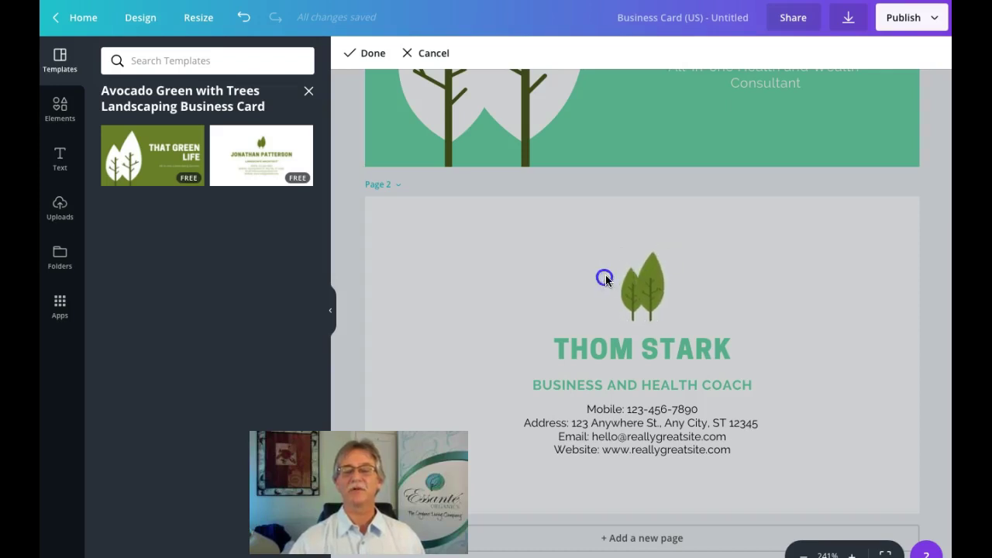
Step: Exit crop mode and drag the leaf logo off the card to delete it
{"action": "left_click", "coordinate": [929, 235]}
{"action": "left_click", "coordinate": [649, 274]}
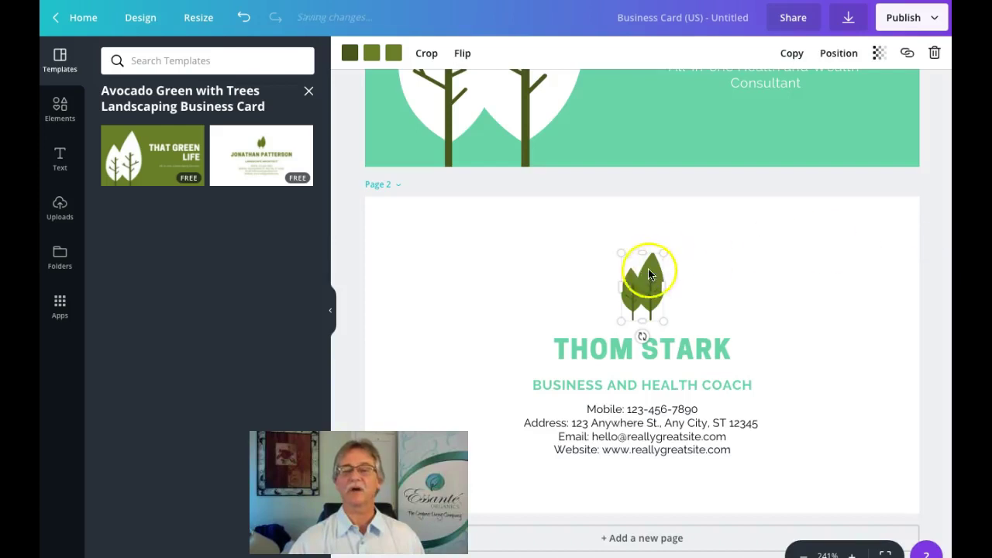
{"action": "left_click_drag", "start_coordinate": [650, 274], "coordinate": [326, 276]}
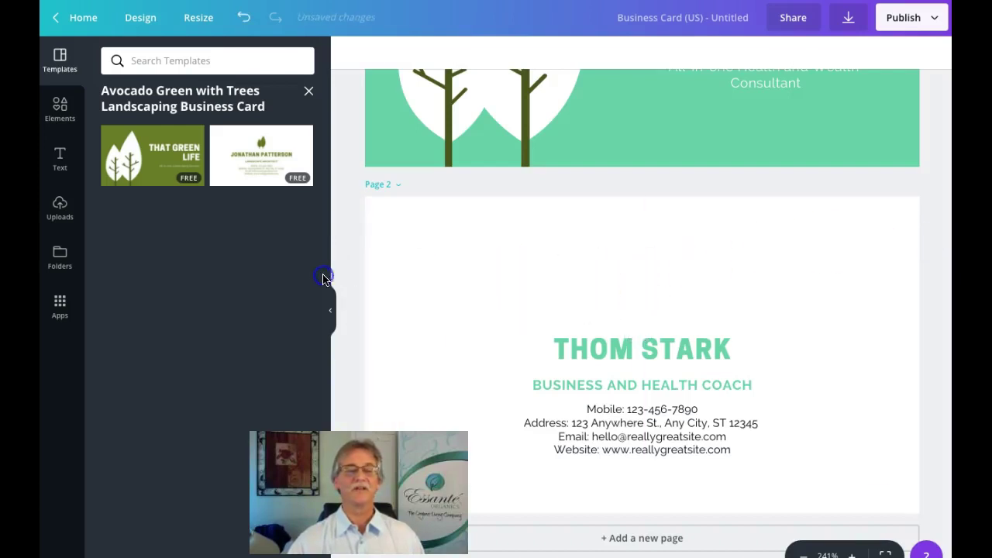
Step: Open the Elements library and scroll down to the free Food photos
{"action": "left_click", "coordinate": [62, 111]}
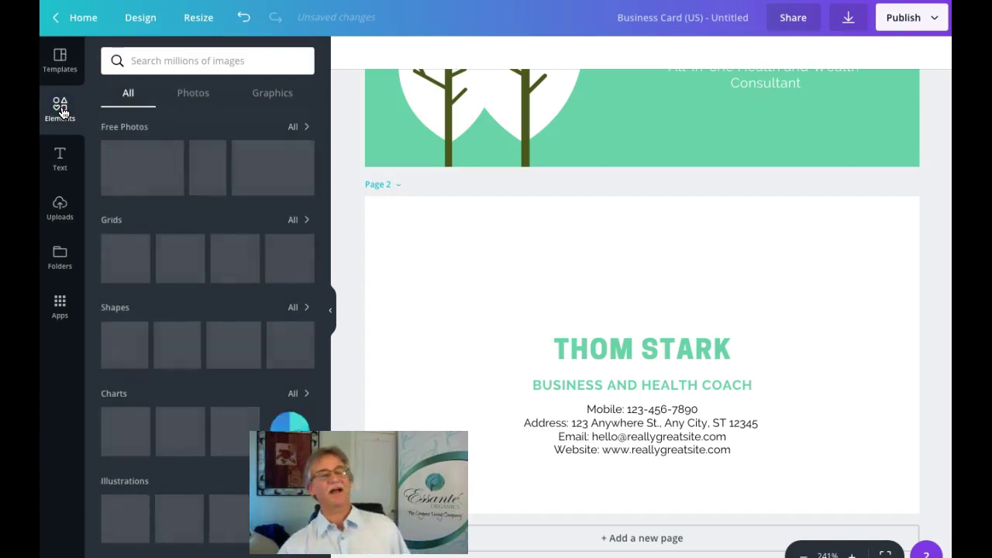
{"action": "left_click", "coordinate": [60, 208]}
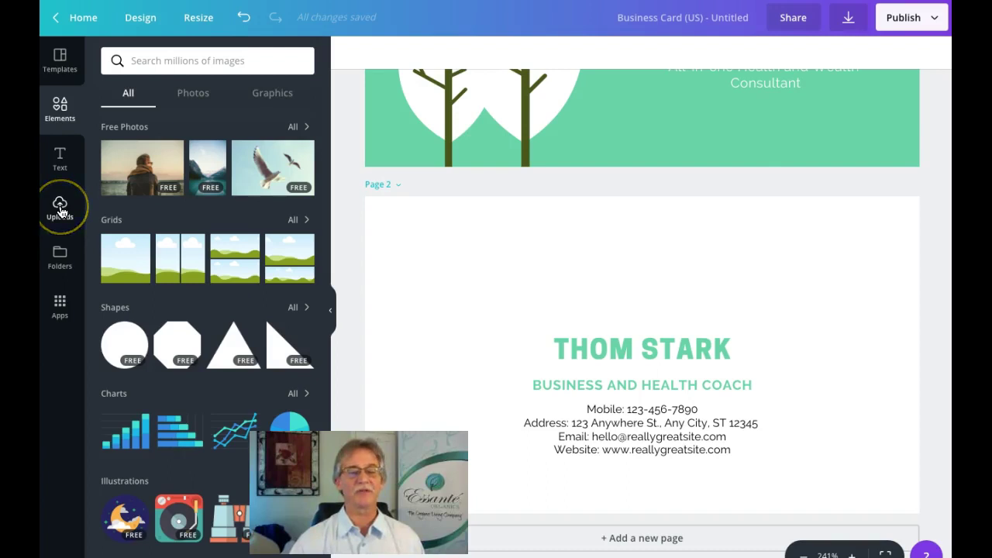
{"action": "left_click", "coordinate": [60, 108]}
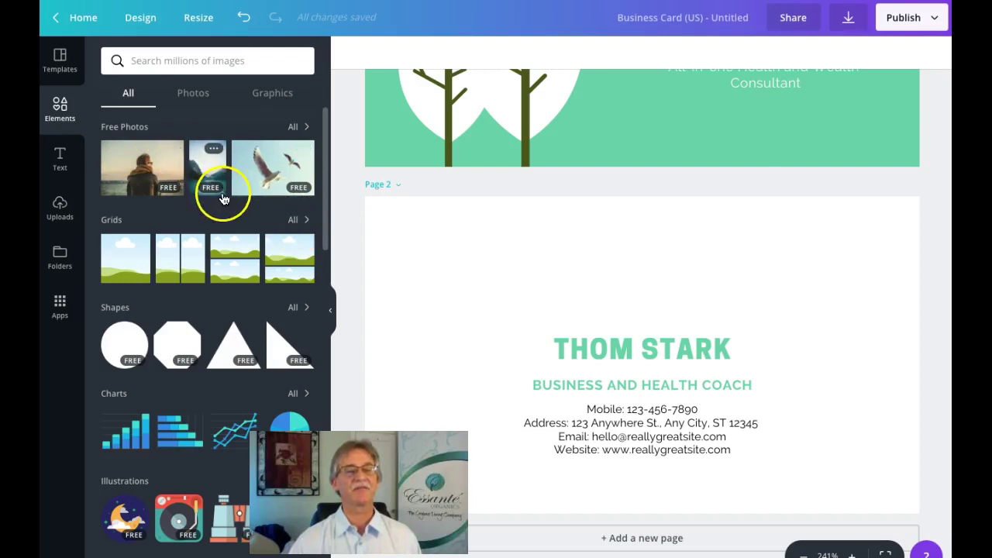
{"action": "scroll", "coordinate": [240, 230], "scroll_direction": "down", "scroll_amount": 7}
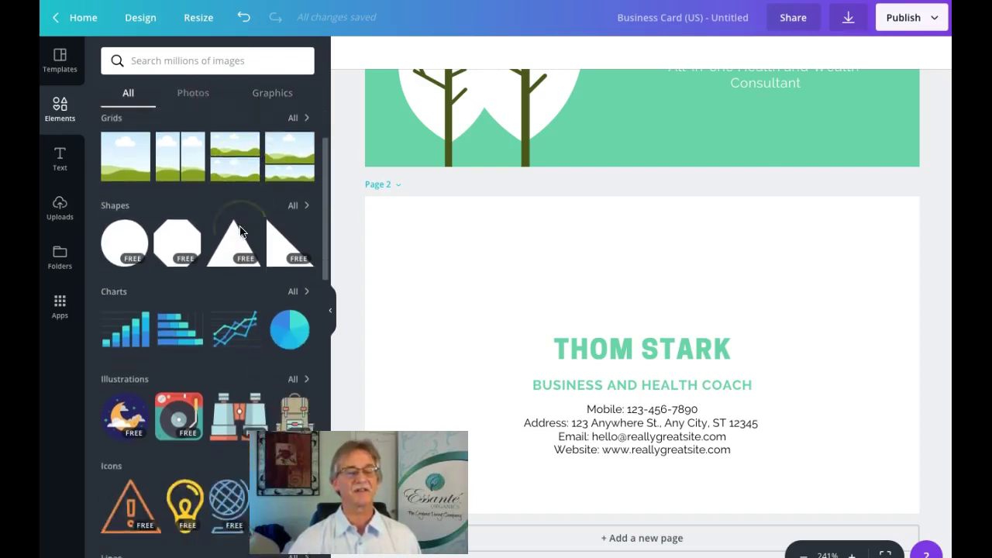
{"action": "scroll", "coordinate": [240, 230], "scroll_direction": "down", "scroll_amount": 5}
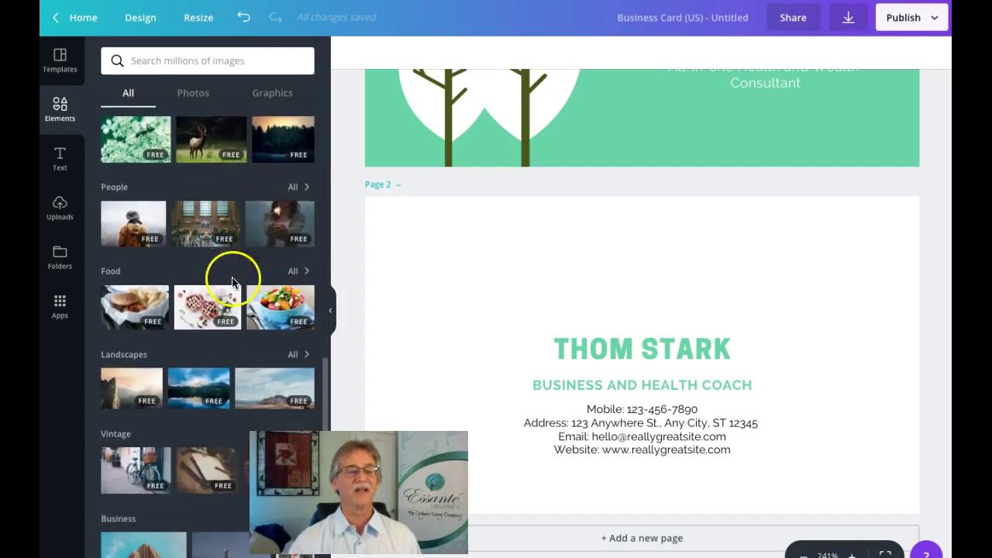
Step: Add the salad bowl photo, shrink it and move it toward the card centre
{"action": "left_click", "coordinate": [273, 306]}
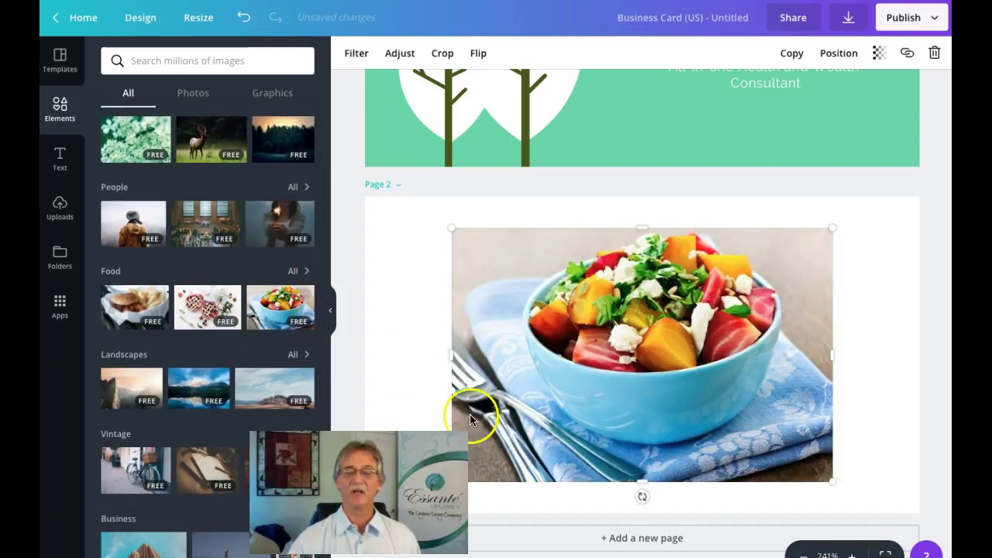
{"action": "left_click_drag", "start_coordinate": [834, 481], "coordinate": [631, 228]}
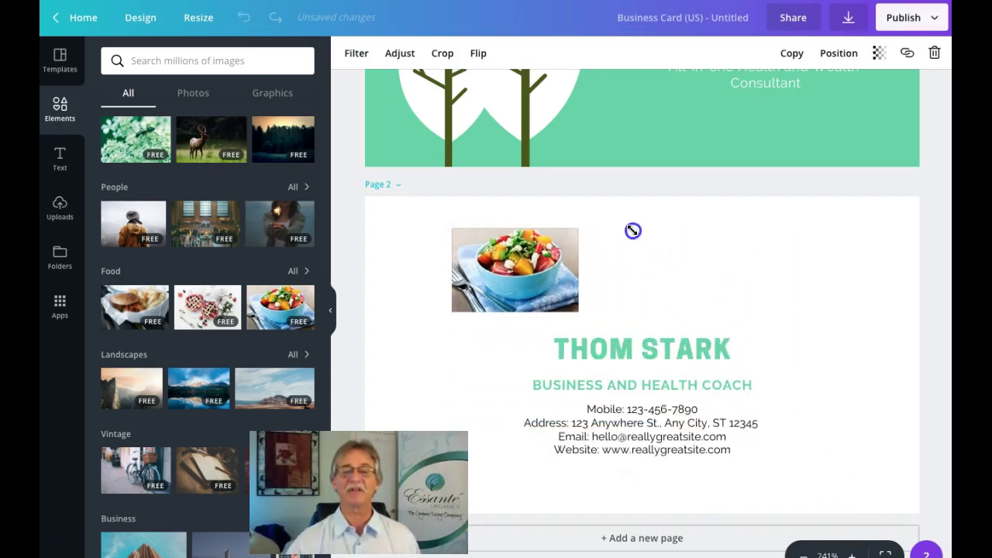
{"action": "left_click_drag", "start_coordinate": [536, 269], "coordinate": [658, 270]}
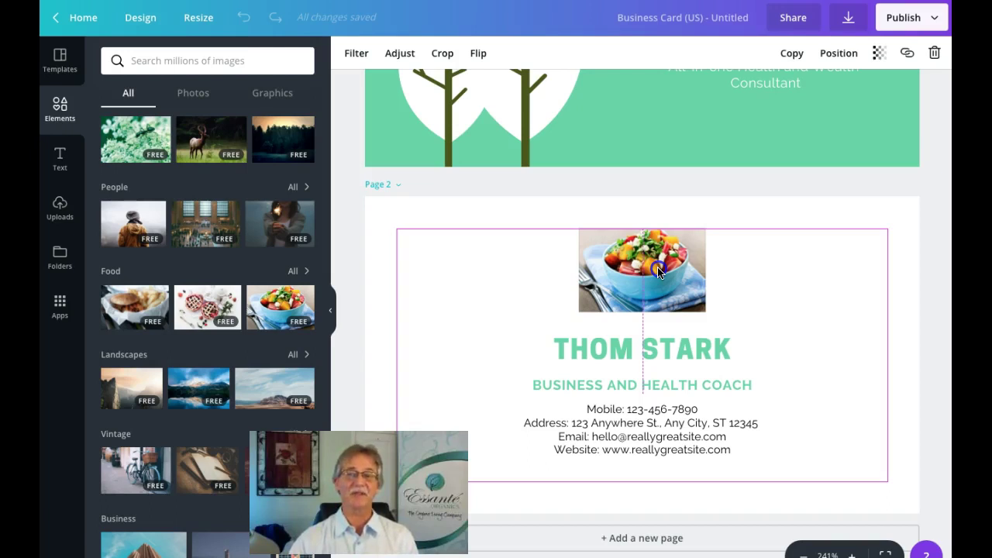
Step: Shrink the salad photo further and centre it above the name
{"action": "left_click", "coordinate": [657, 269]}
{"action": "left_click_drag", "start_coordinate": [705, 312], "coordinate": [684, 295]}
{"action": "left_click_drag", "start_coordinate": [640, 265], "coordinate": [648, 268]}
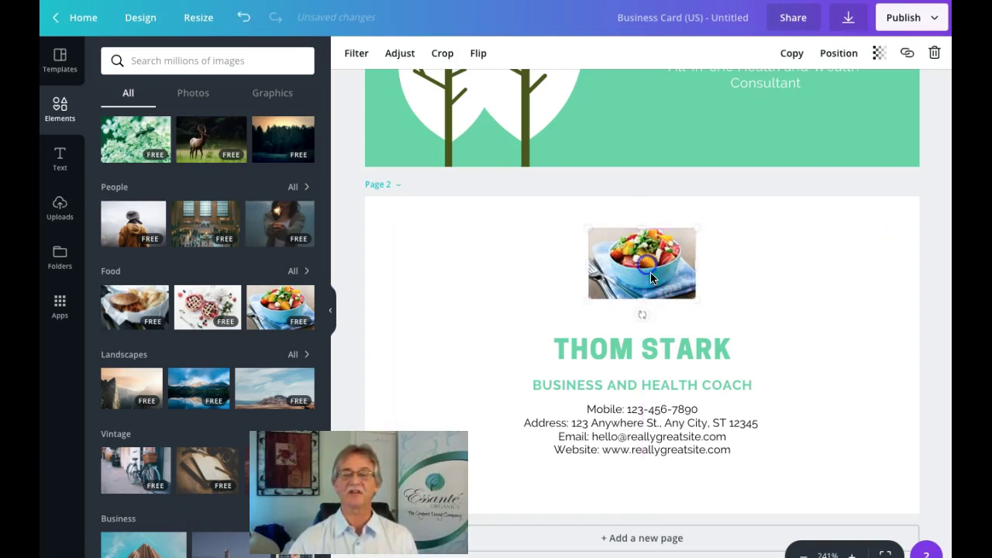
{"action": "left_click", "coordinate": [664, 380]}
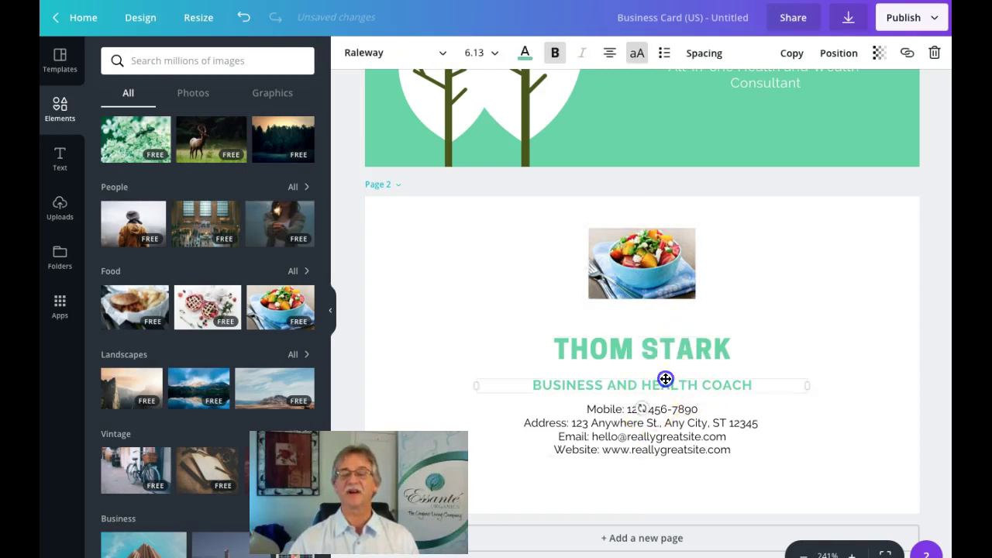
{"action": "left_click", "coordinate": [731, 337]}
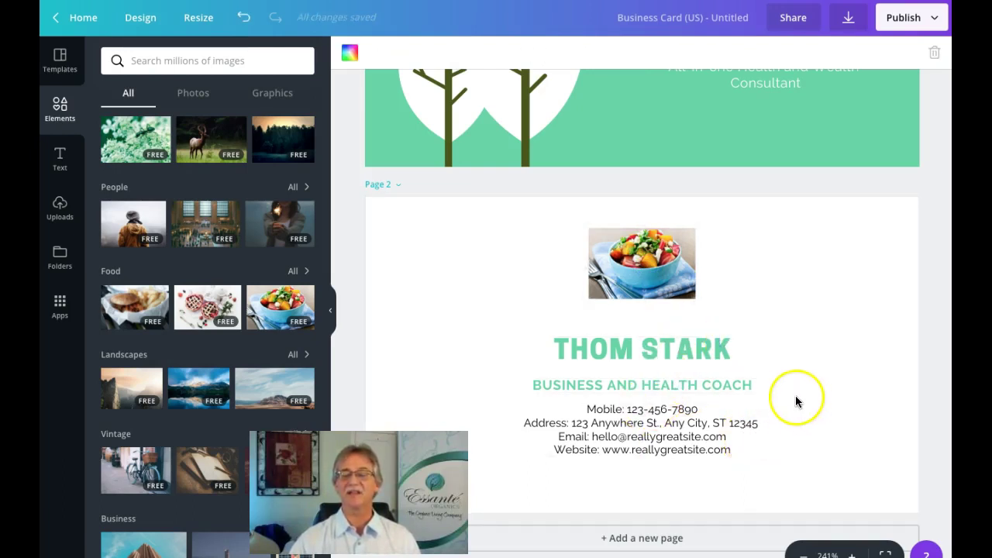